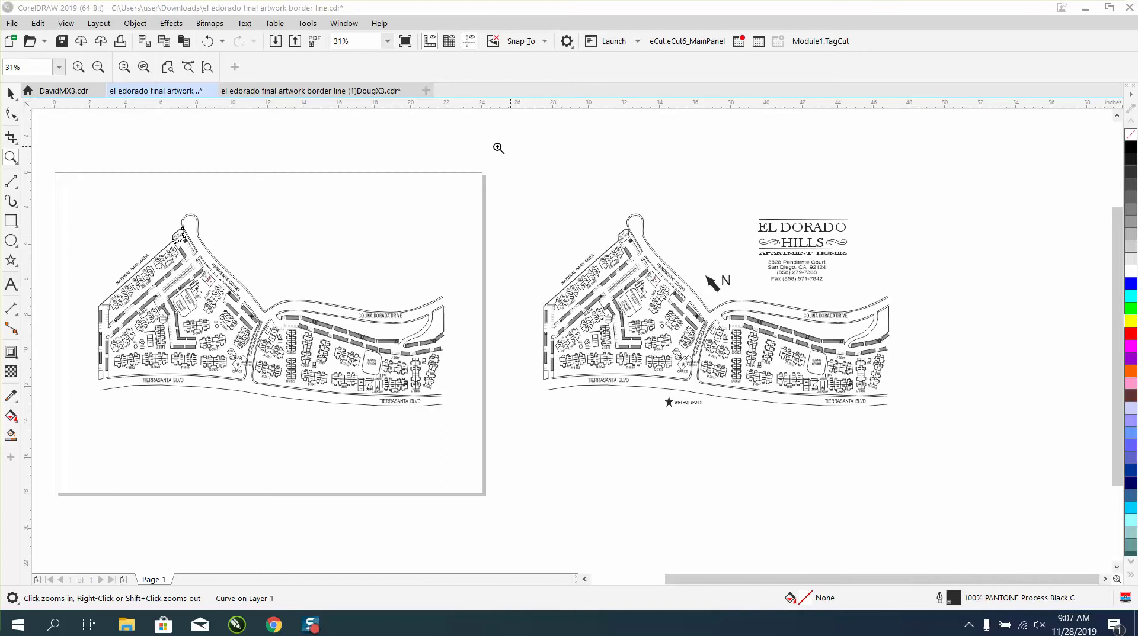
Draw three connected 2-Point Lines across the open right-hand ends of the Colina Dorada Drive road lines, down to the parking outline's corner.
click(11, 93)
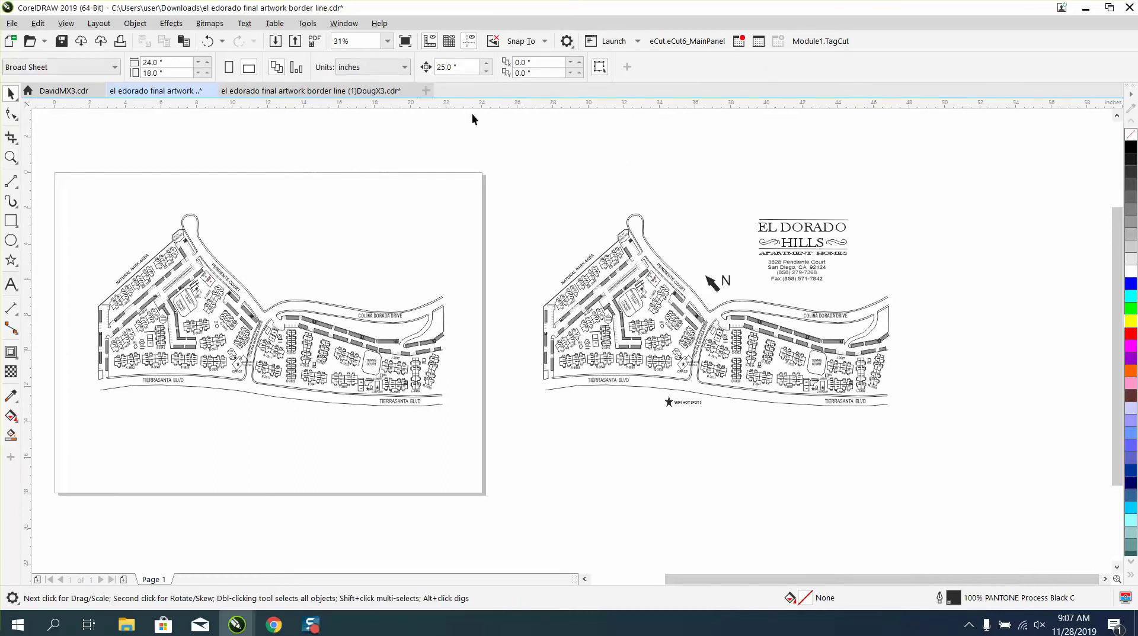
click(11, 157)
drag(413, 296, 495, 341)
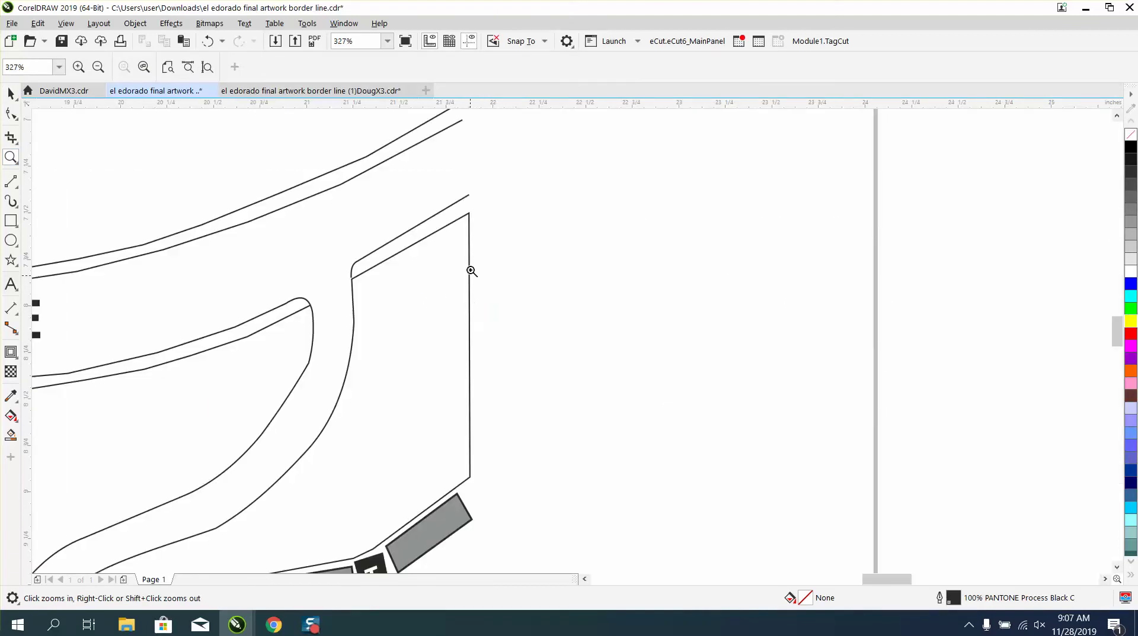
right_click(468, 196)
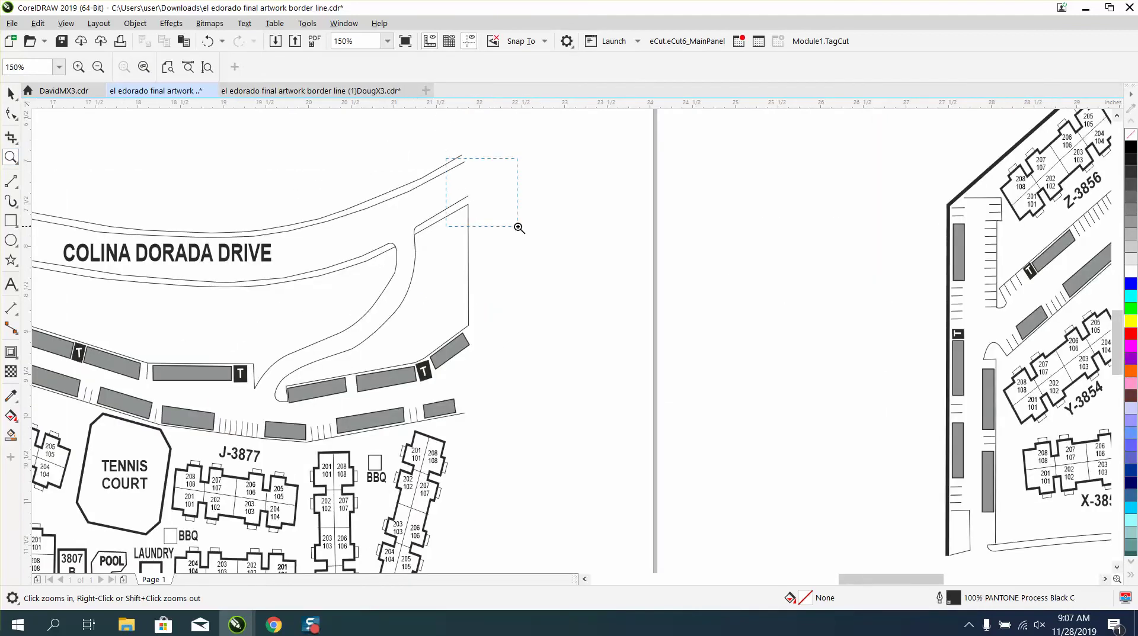
click(557, 246)
right_click(504, 242)
drag(394, 157, 698, 384)
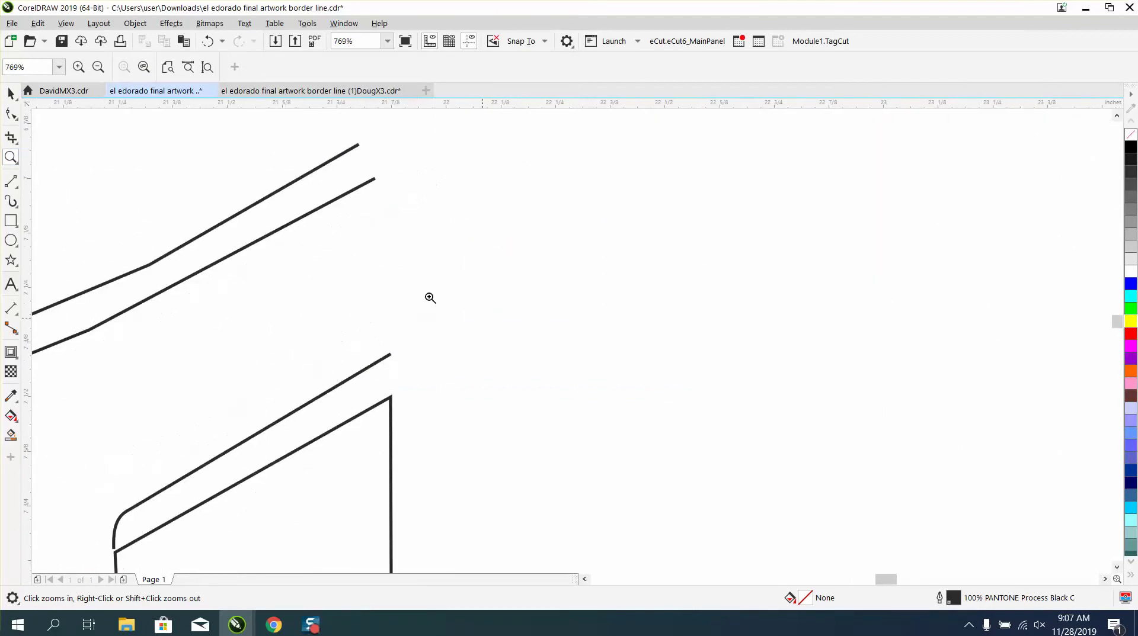
click(19, 186)
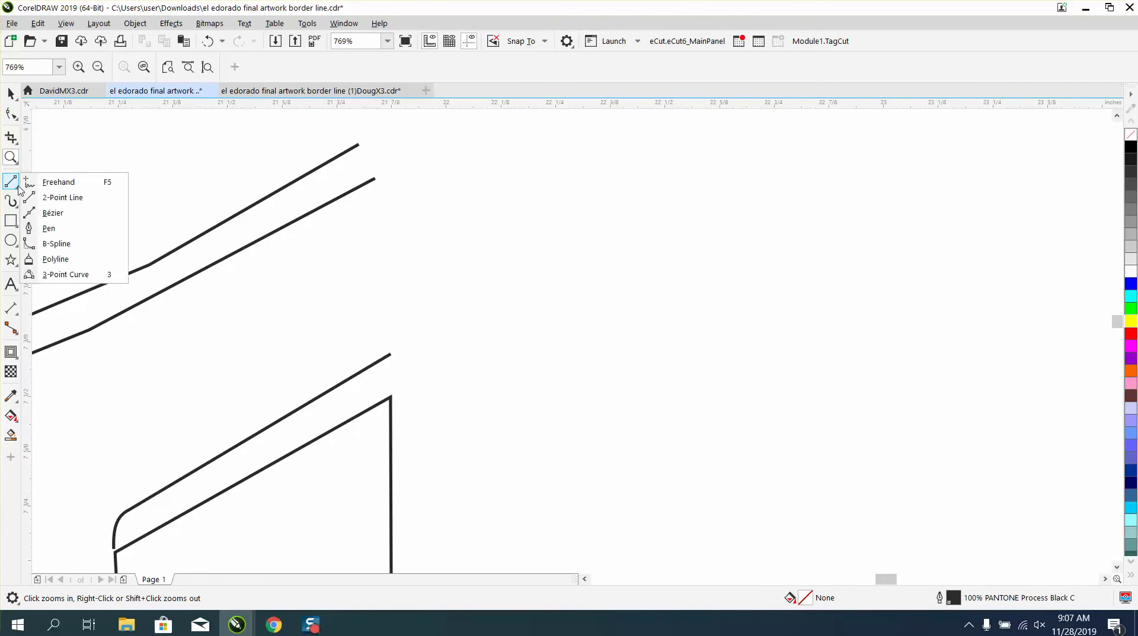
click(59, 198)
drag(359, 145, 374, 179)
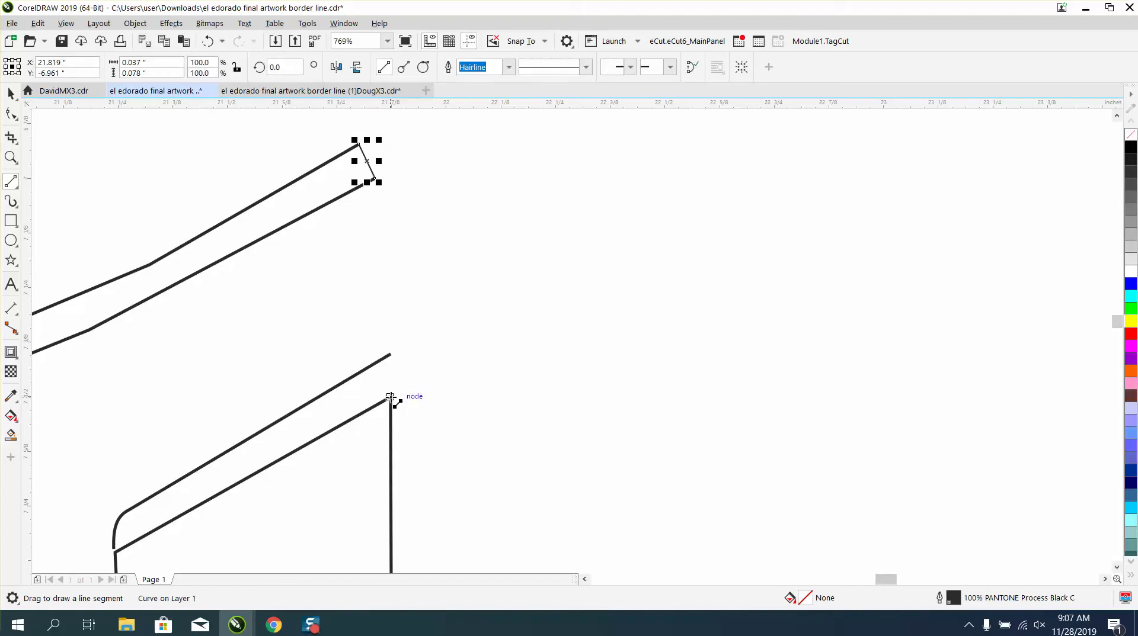
drag(391, 398, 391, 354)
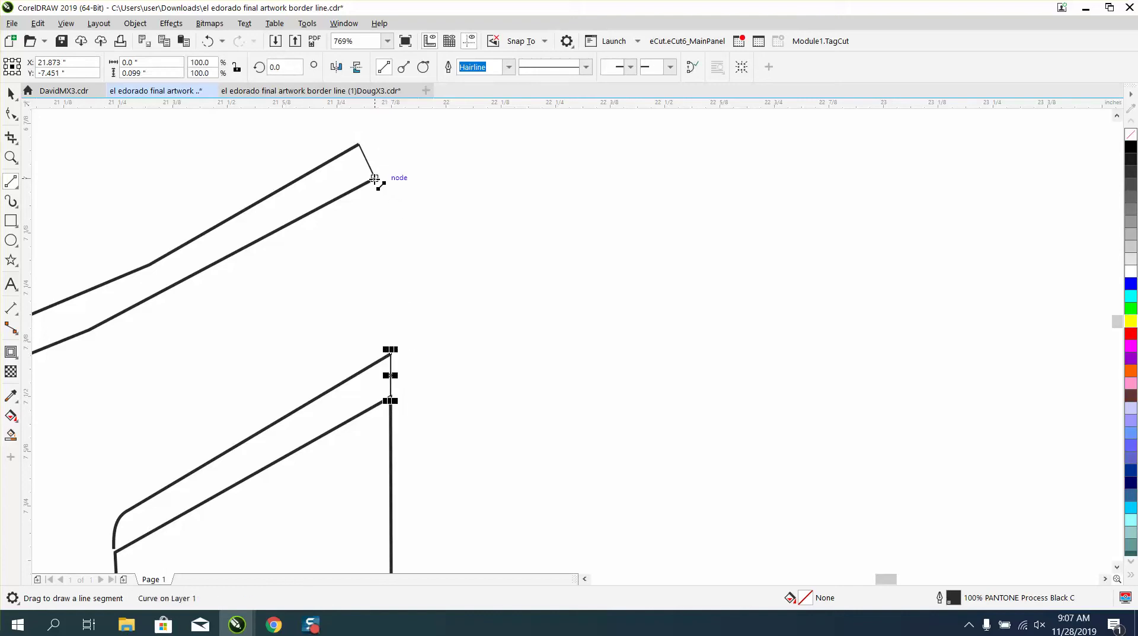
drag(374, 178, 390, 353)
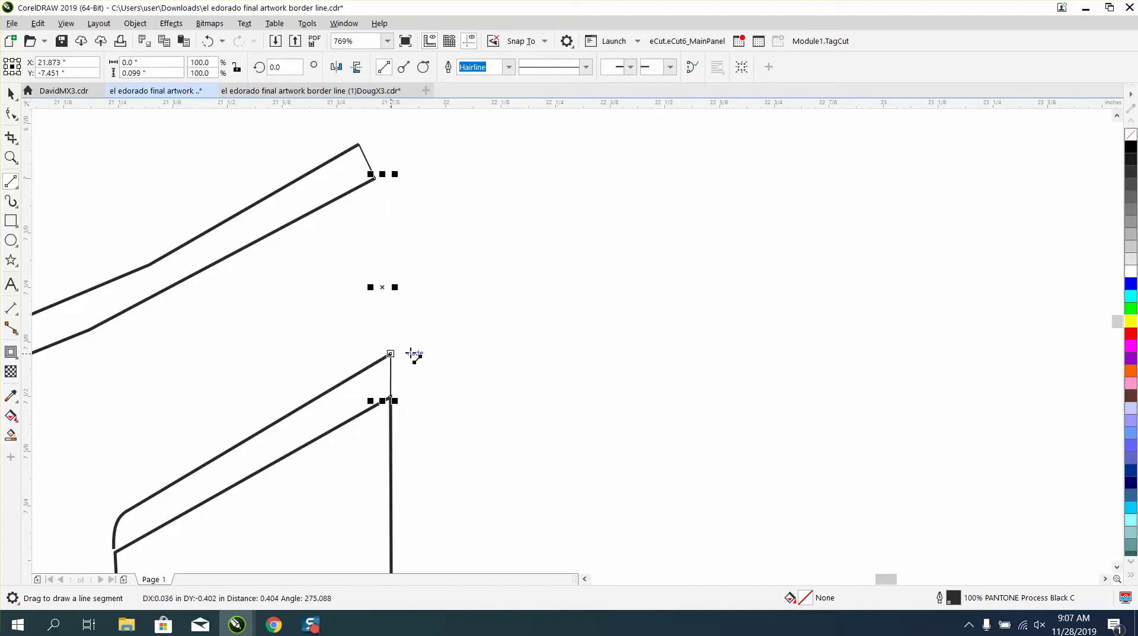
Open the Join Curves settings and set the gap tolerance to 0.02" with the Extend option.
click(11, 114)
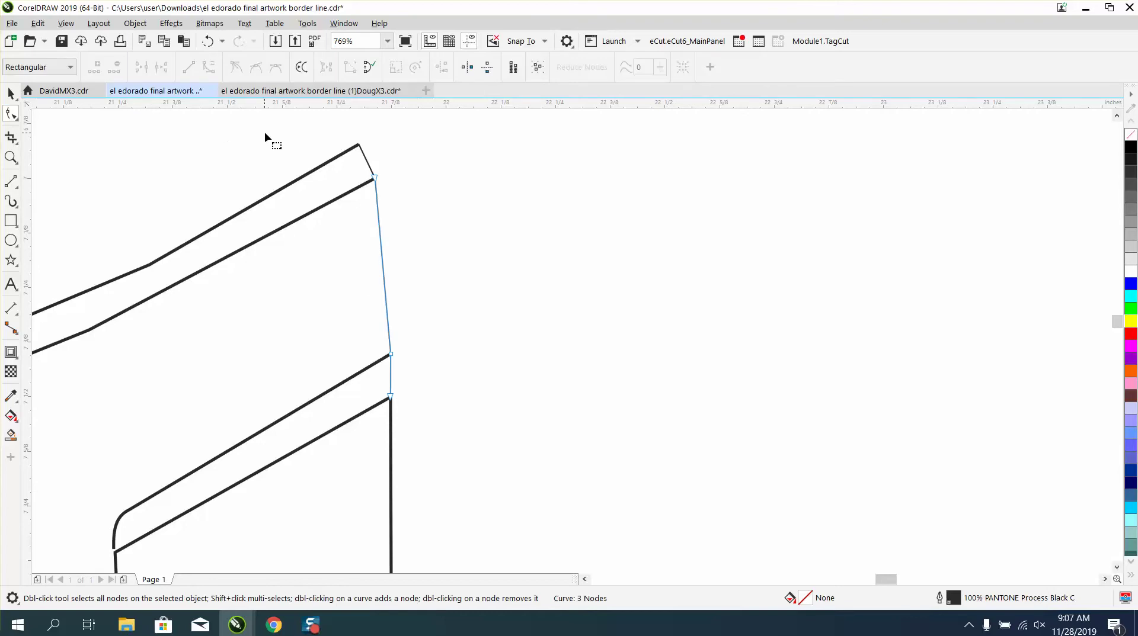
click(11, 157)
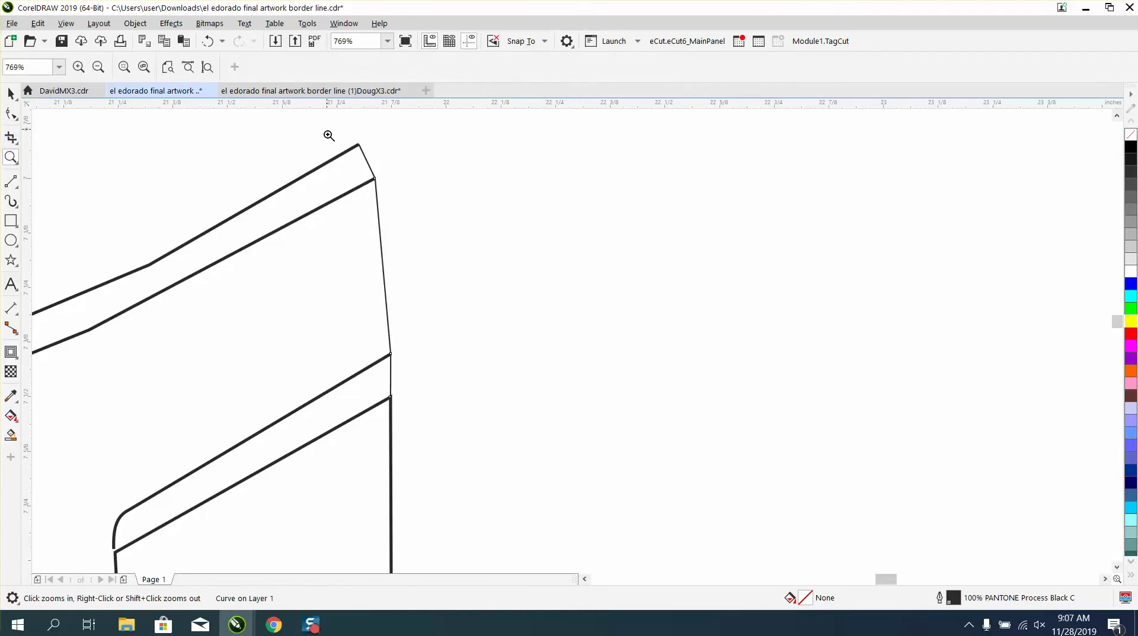
drag(327, 134, 452, 240)
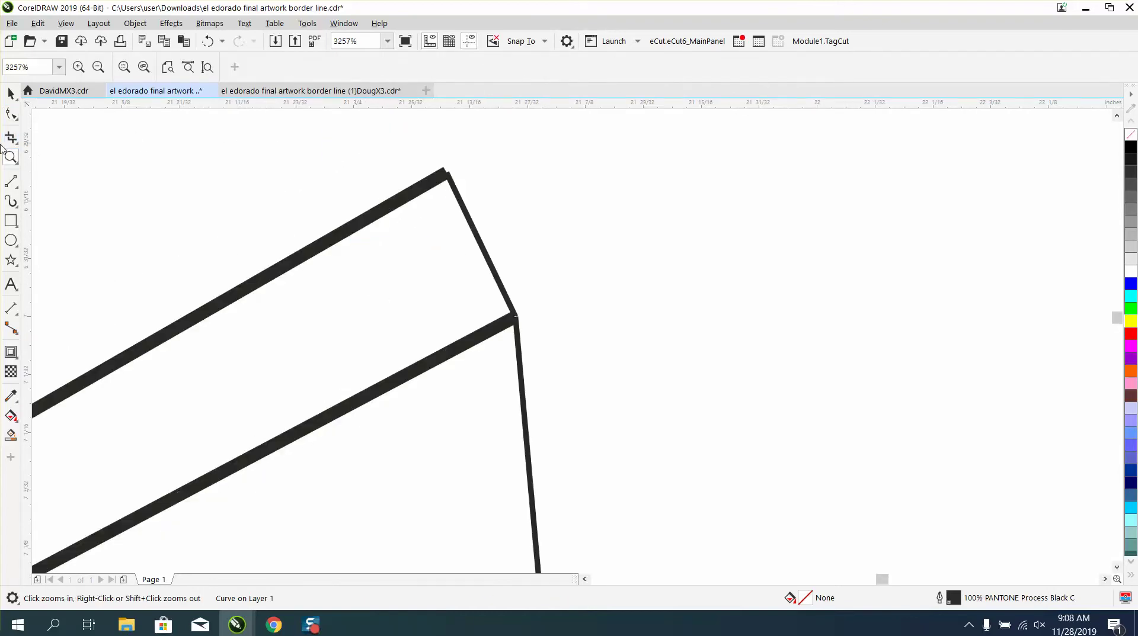
click(10, 94)
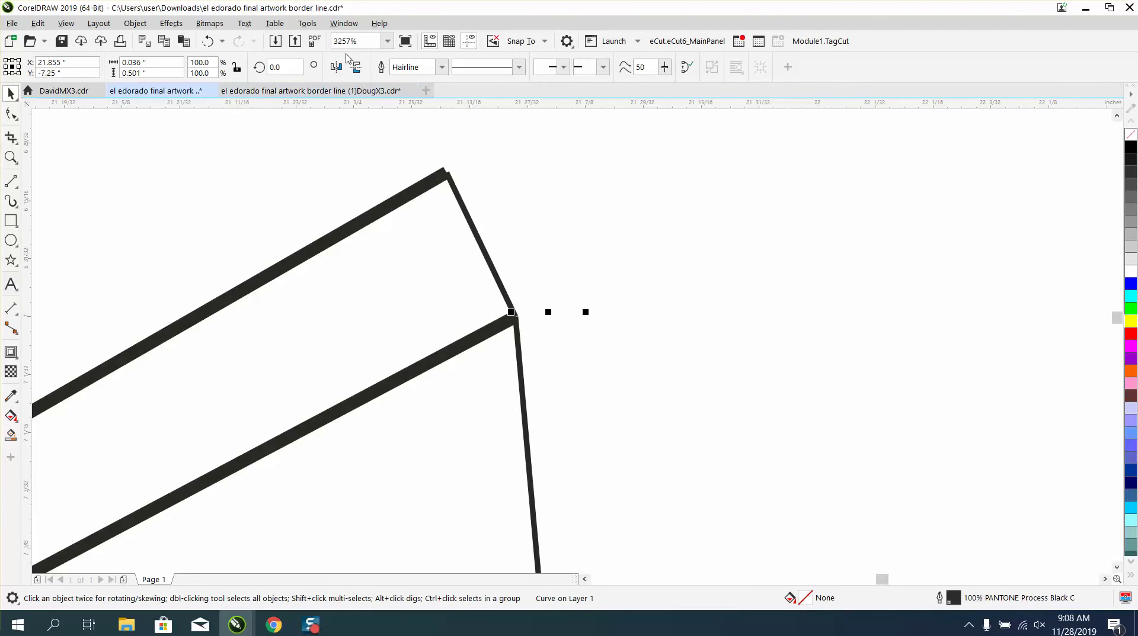
click(344, 23)
mouse_move(396, 211)
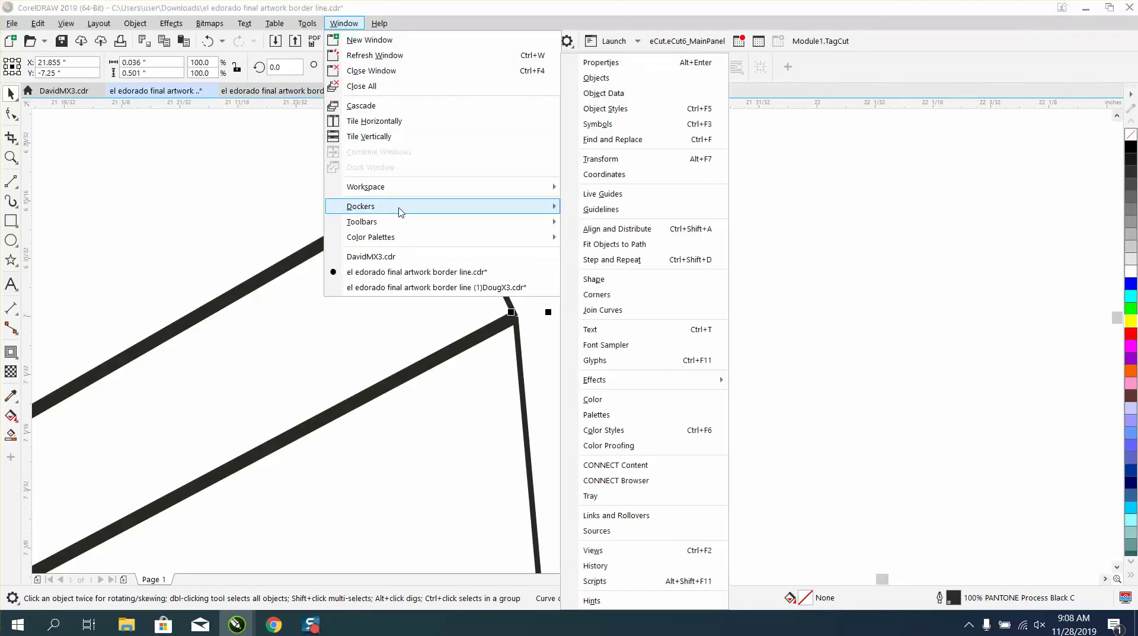
click(613, 310)
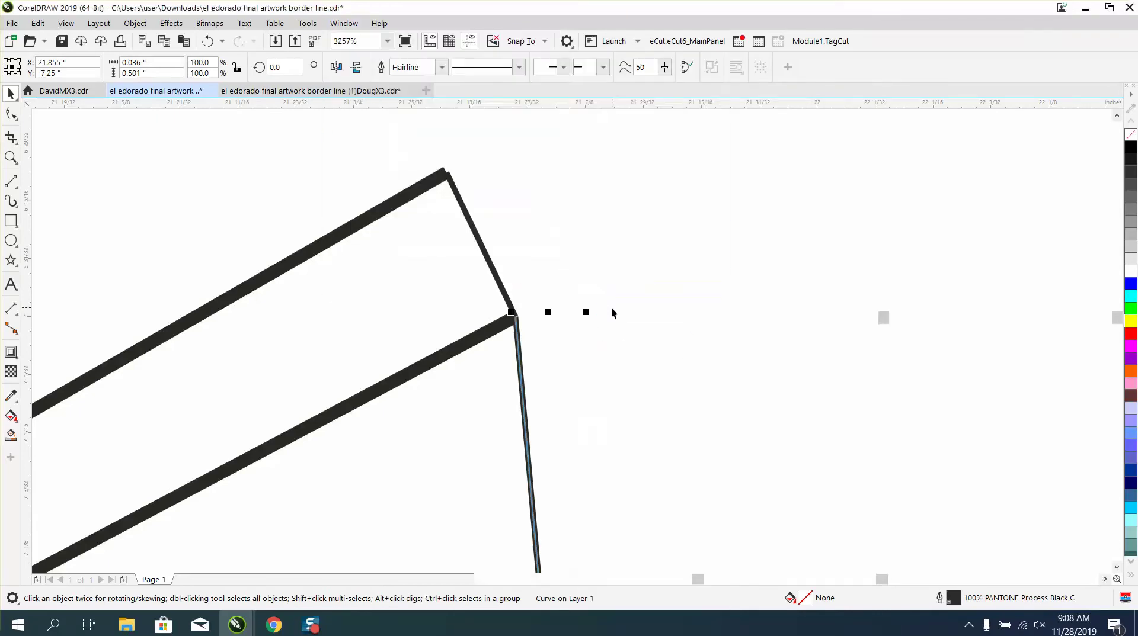
click(995, 169)
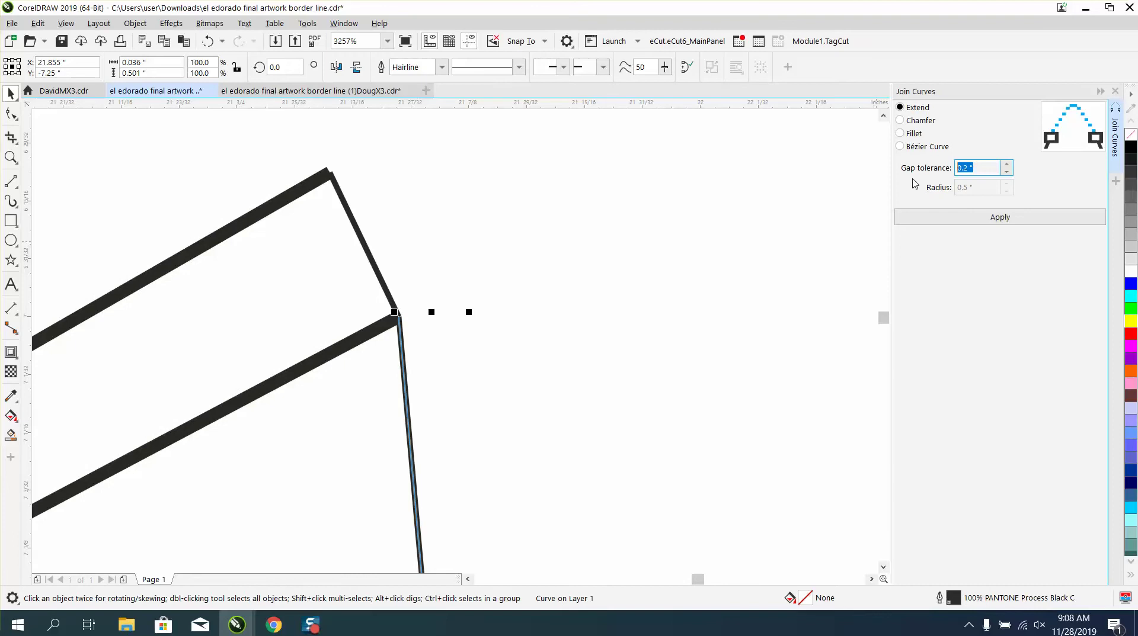
text(.0)
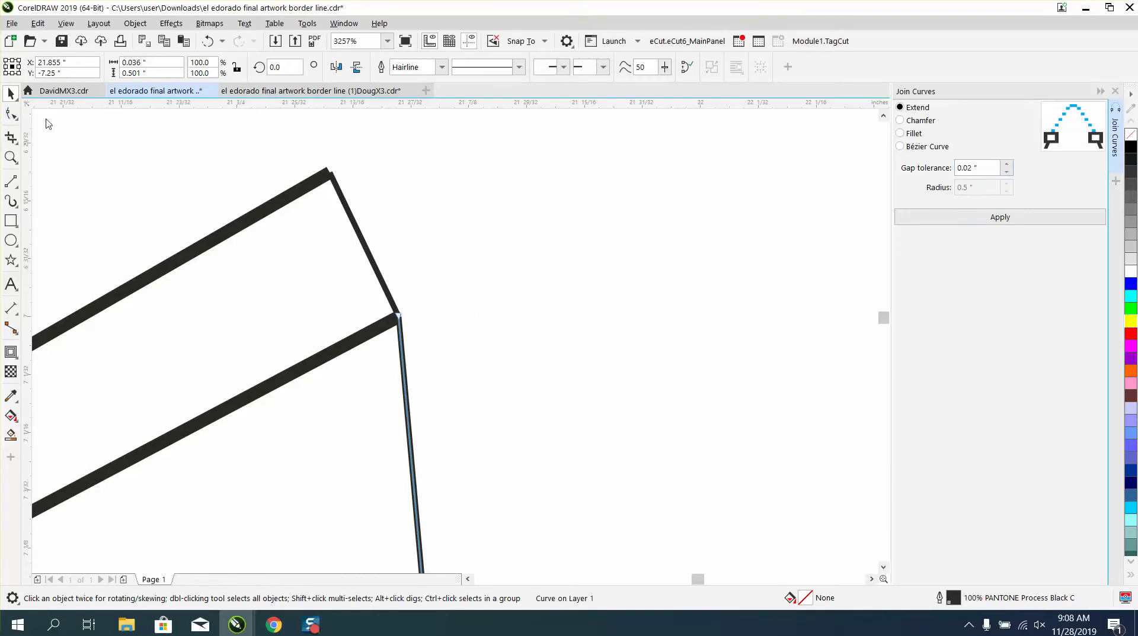
Join the short end cap to the upper Colina Dorada Drive road line at their shared corner, using Extend.
click(11, 114)
click(335, 188)
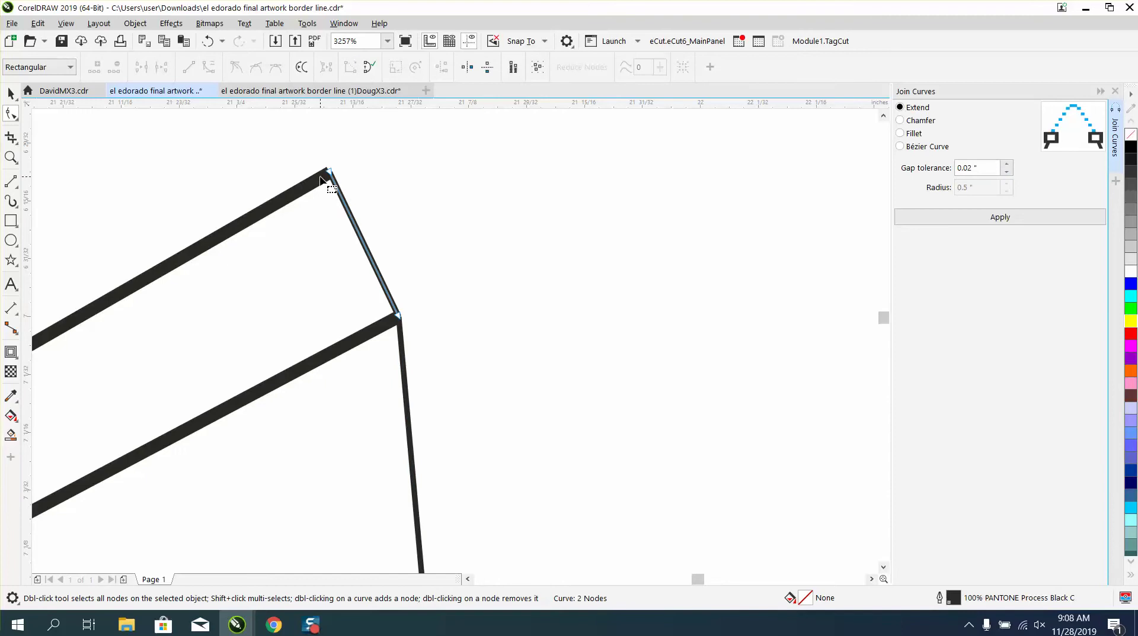
shift+click(320, 177)
drag(375, 204, 376, 205)
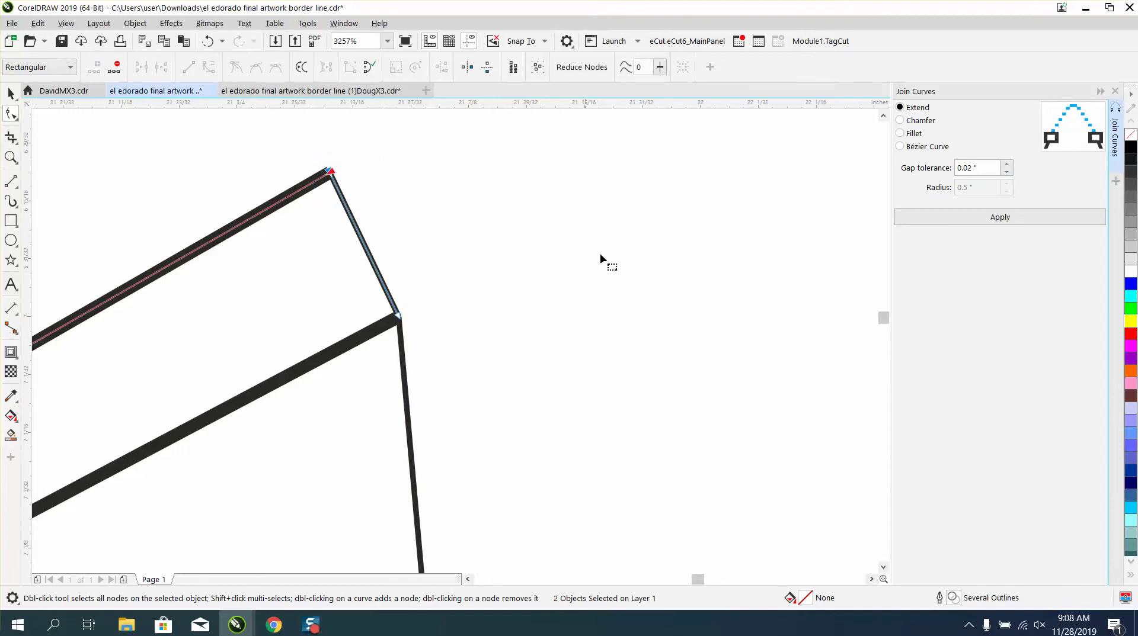
click(1015, 218)
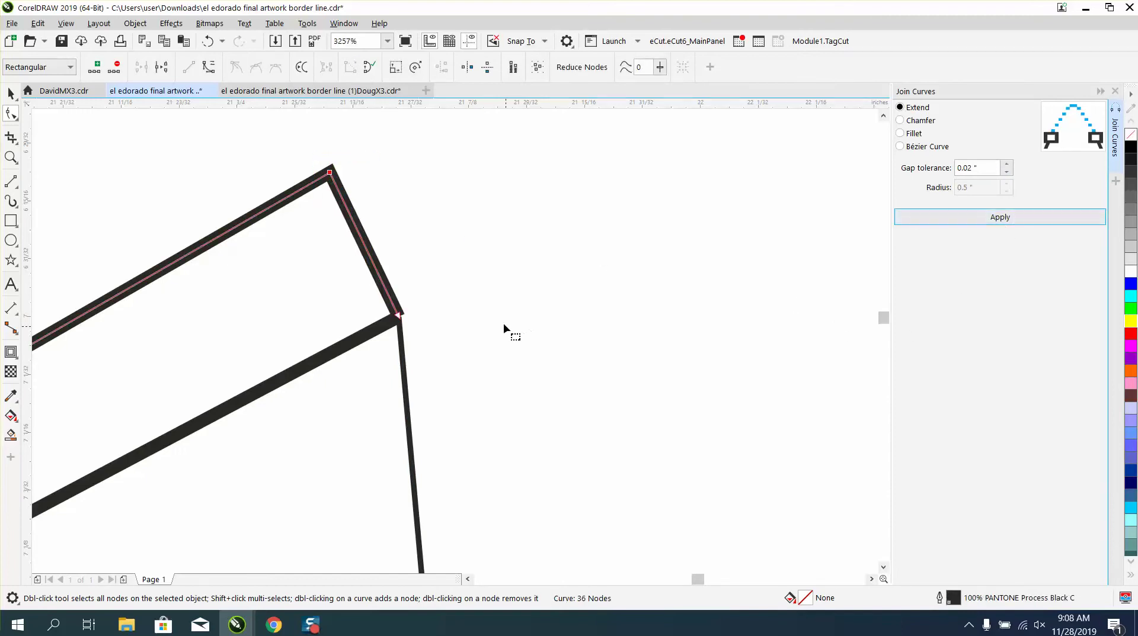
Join the long connecting line to the free end of the extended upper road line.
shift+click(401, 333)
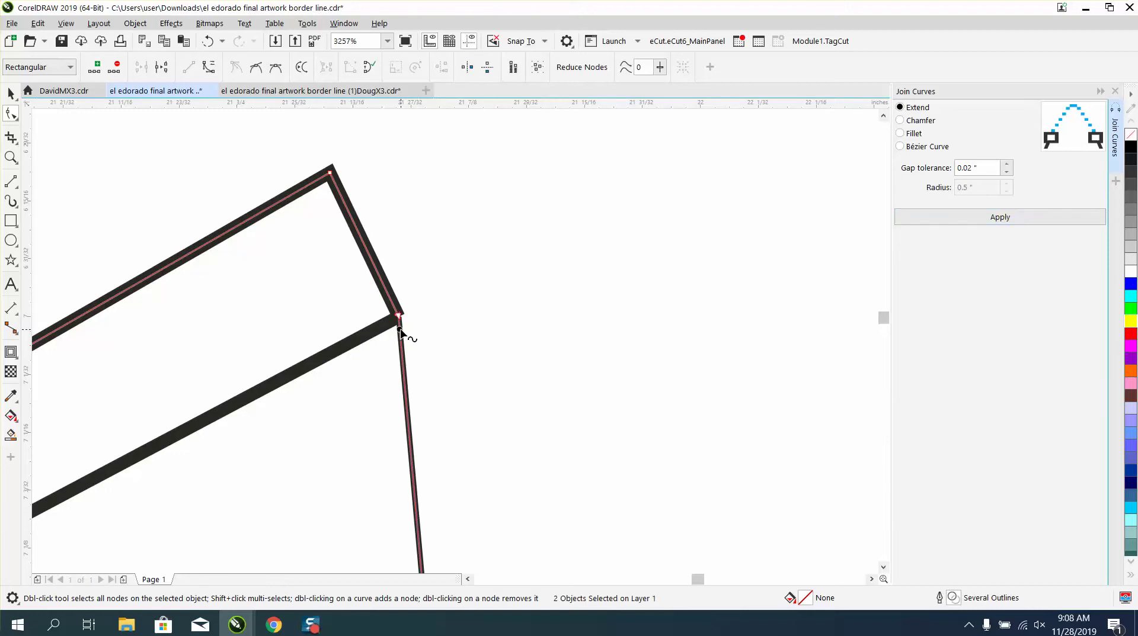
drag(422, 298, 381, 347)
click(1001, 218)
Try to join the upper line of the lower road pair to the border curve at the node where they meet.
scroll(557, 225, down, 4)
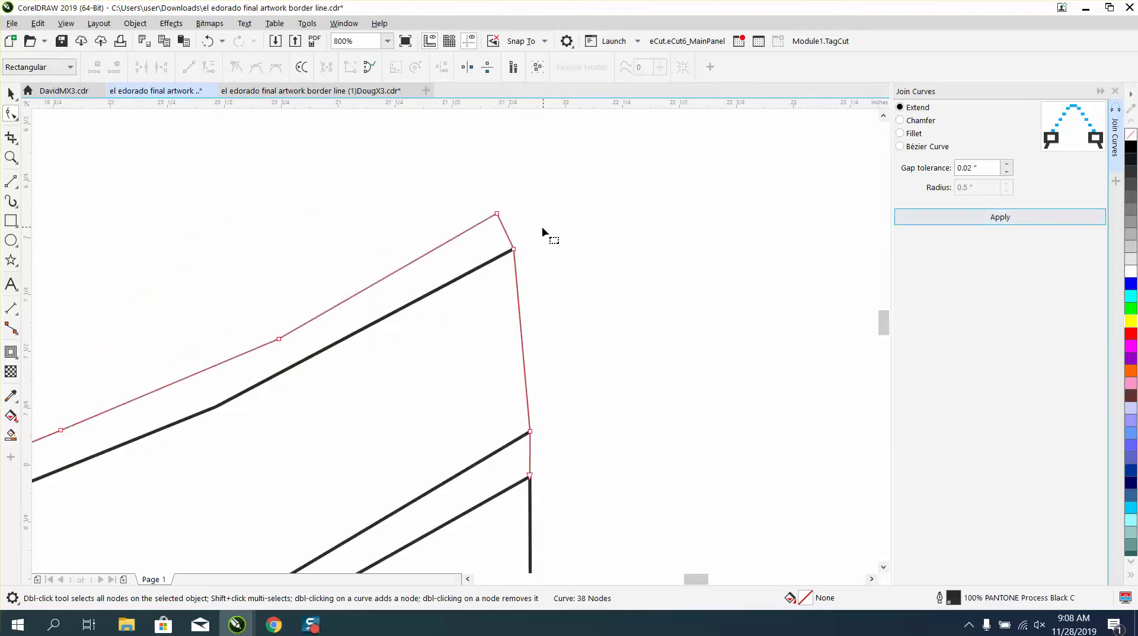
scroll(542, 230, down, 4)
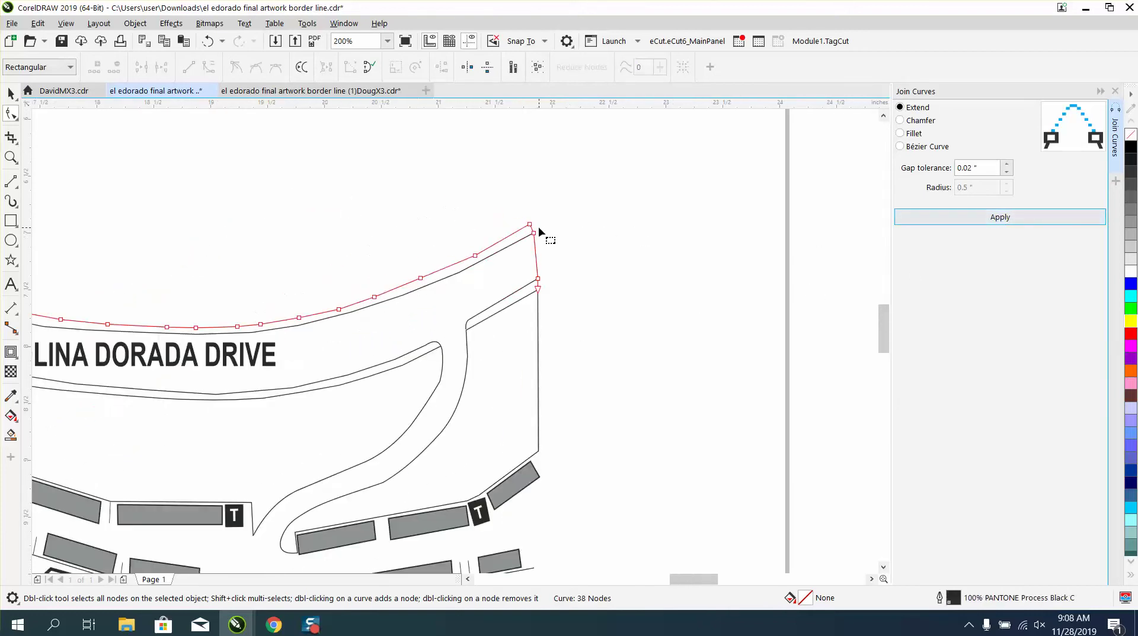
click(10, 157)
drag(521, 270, 589, 315)
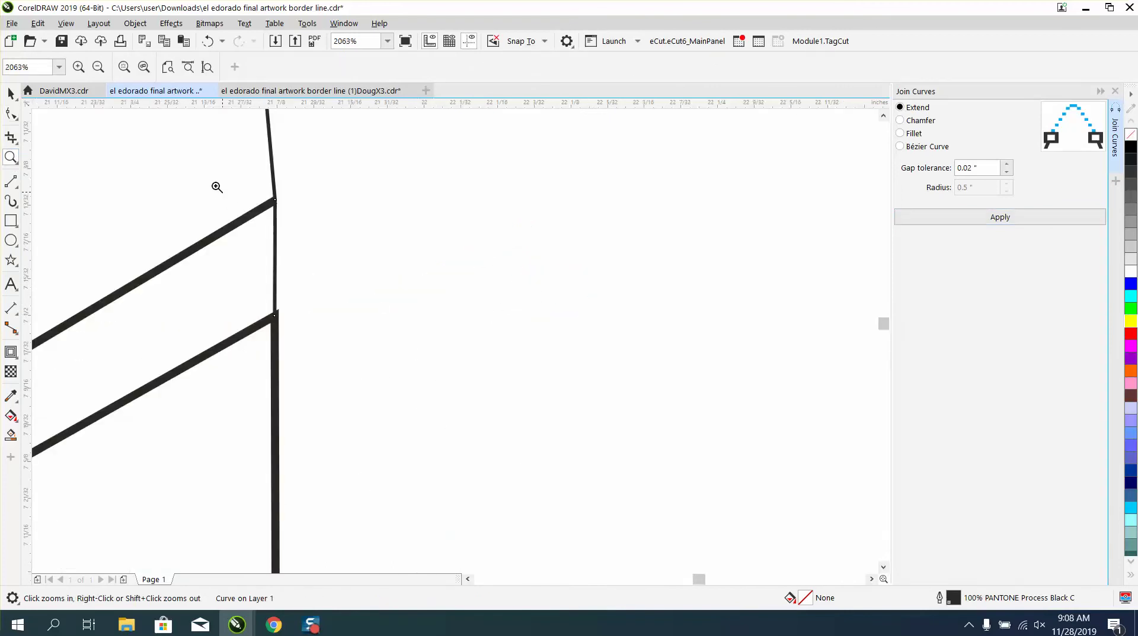
scroll(243, 297, up, 3)
click(10, 114)
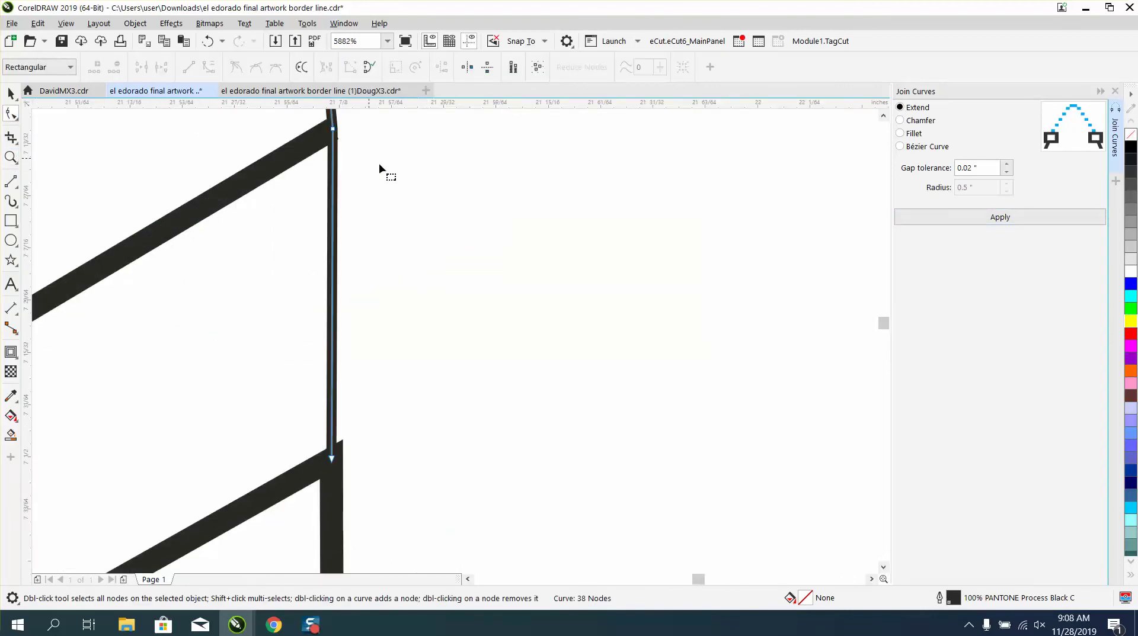
scroll(399, 179, down, 2)
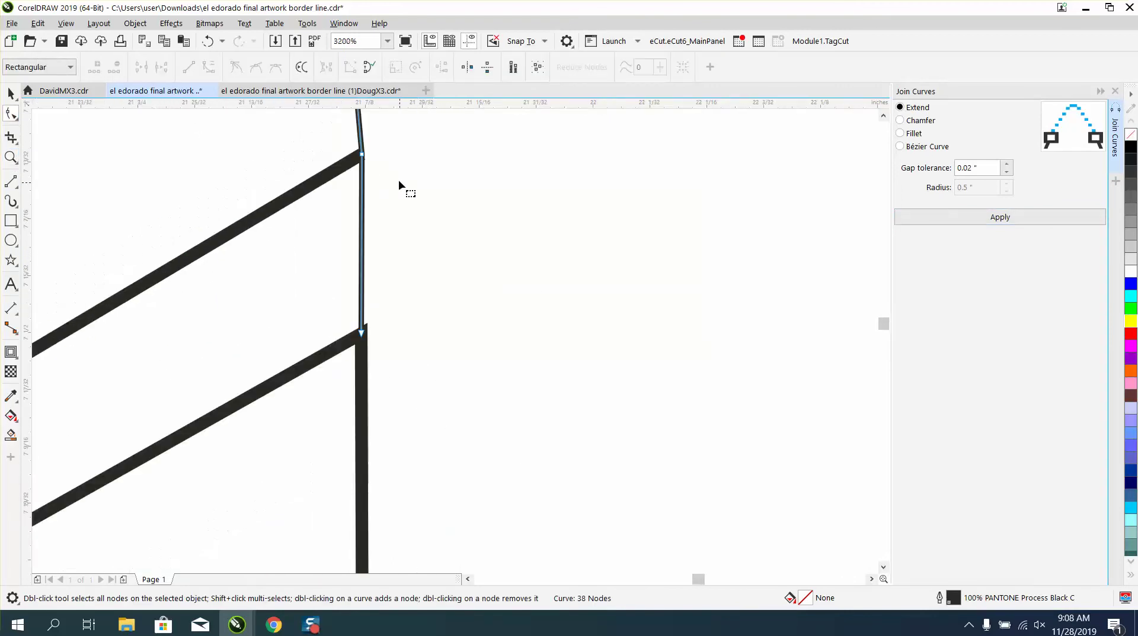
shift+click(349, 164)
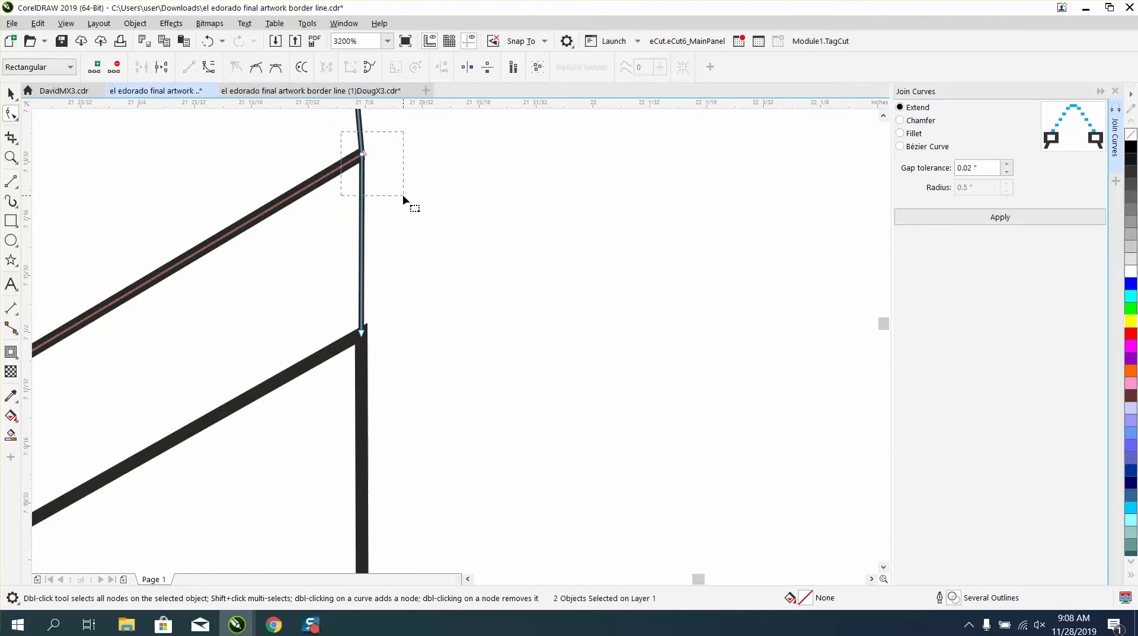
drag(403, 195, 403, 196)
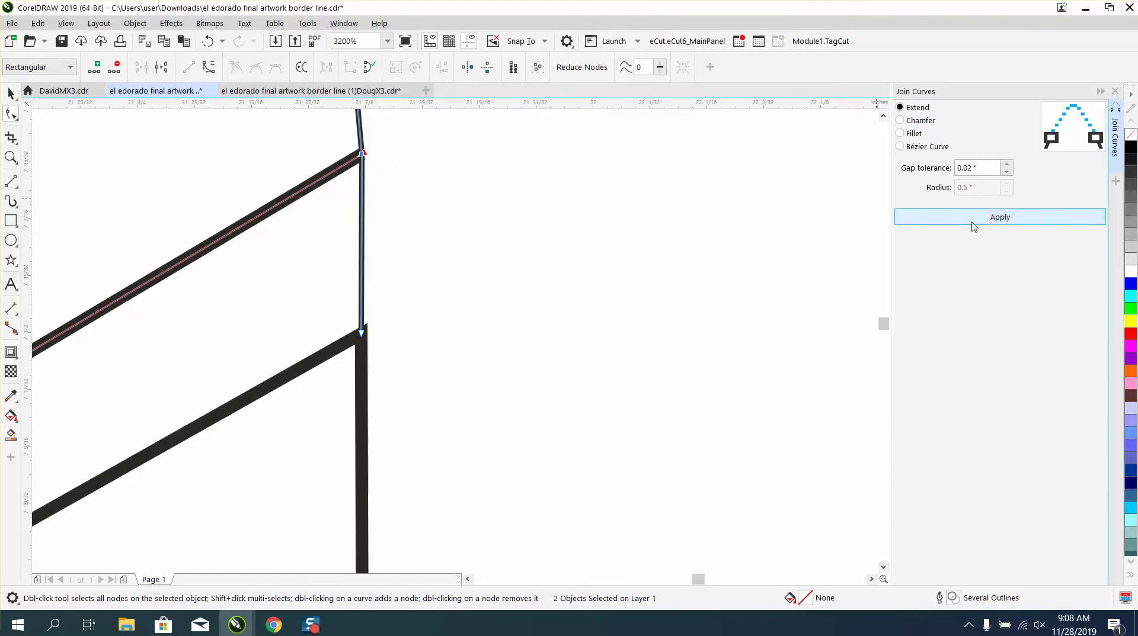
click(449, 234)
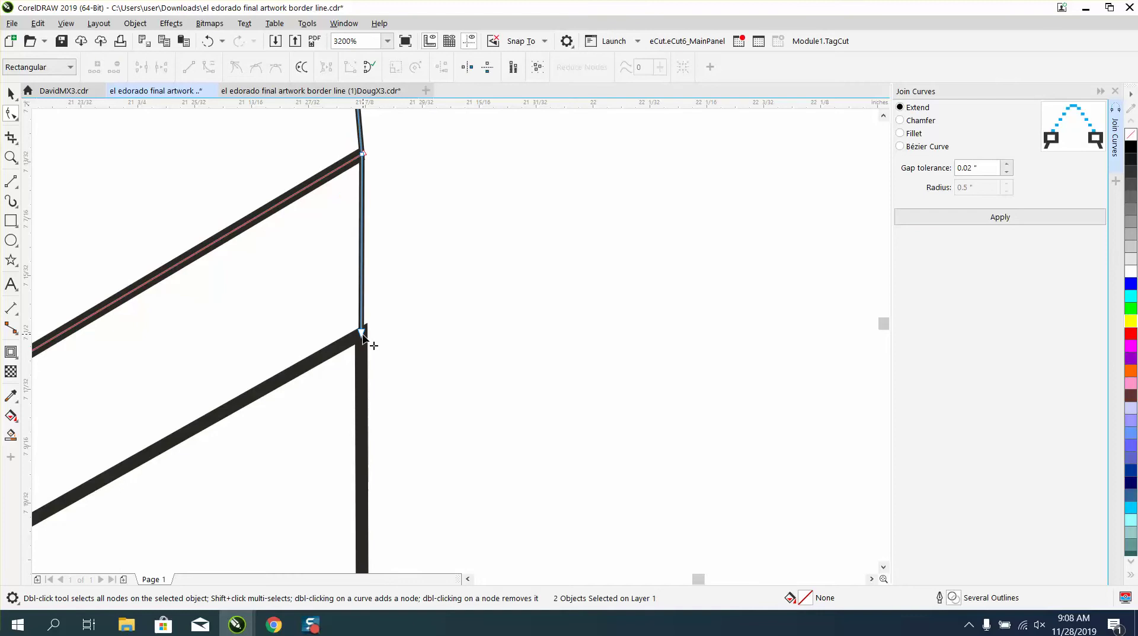
Try to join the border curve's lower end to the parking outline's upper corner with Extend.
shift+click(362, 336)
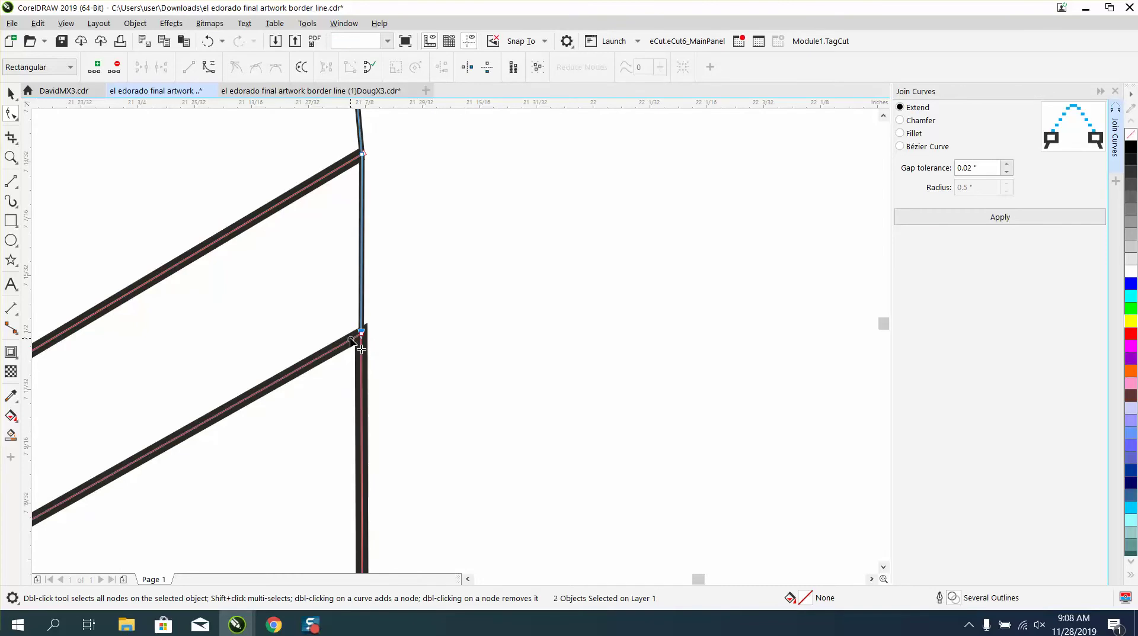
drag(329, 306, 425, 365)
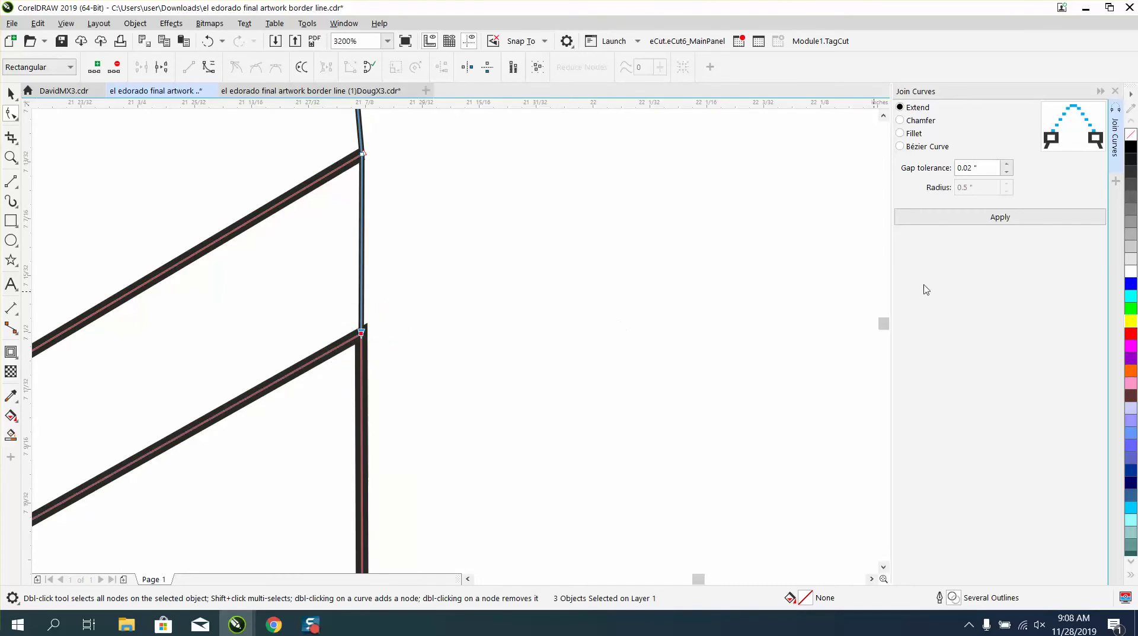
click(999, 217)
Continue the border with 2-Point Lines from the parking outline's lower right corner to the line below the carports and on to the upper Tierrasanta Blvd line.
scroll(524, 248, down, 8)
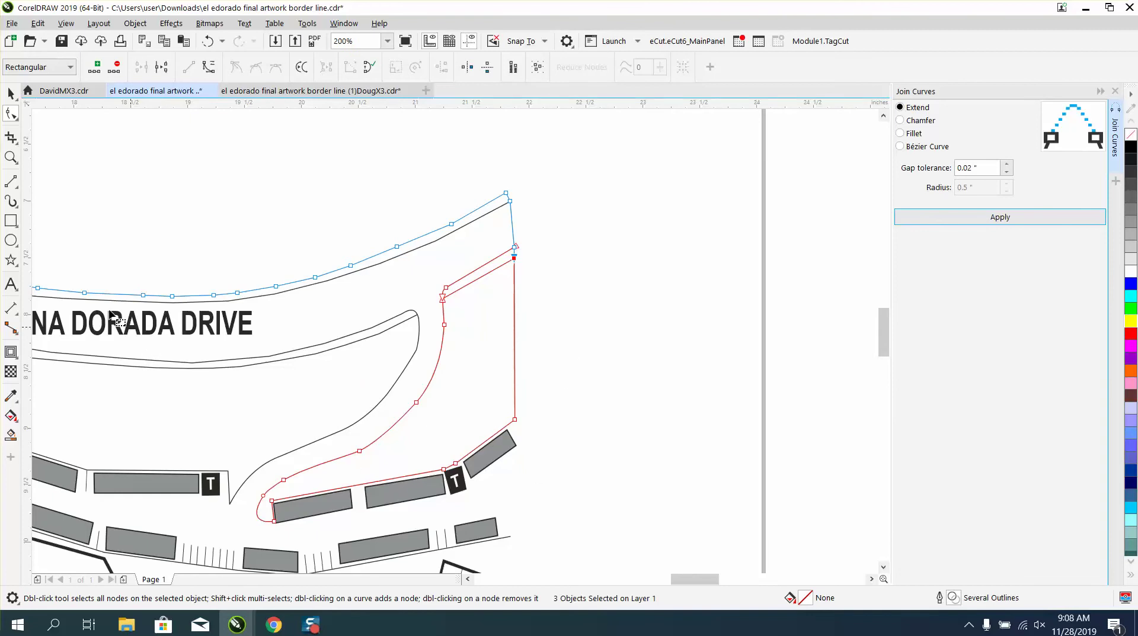
click(11, 157)
right_click(376, 323)
drag(393, 364, 571, 486)
click(11, 114)
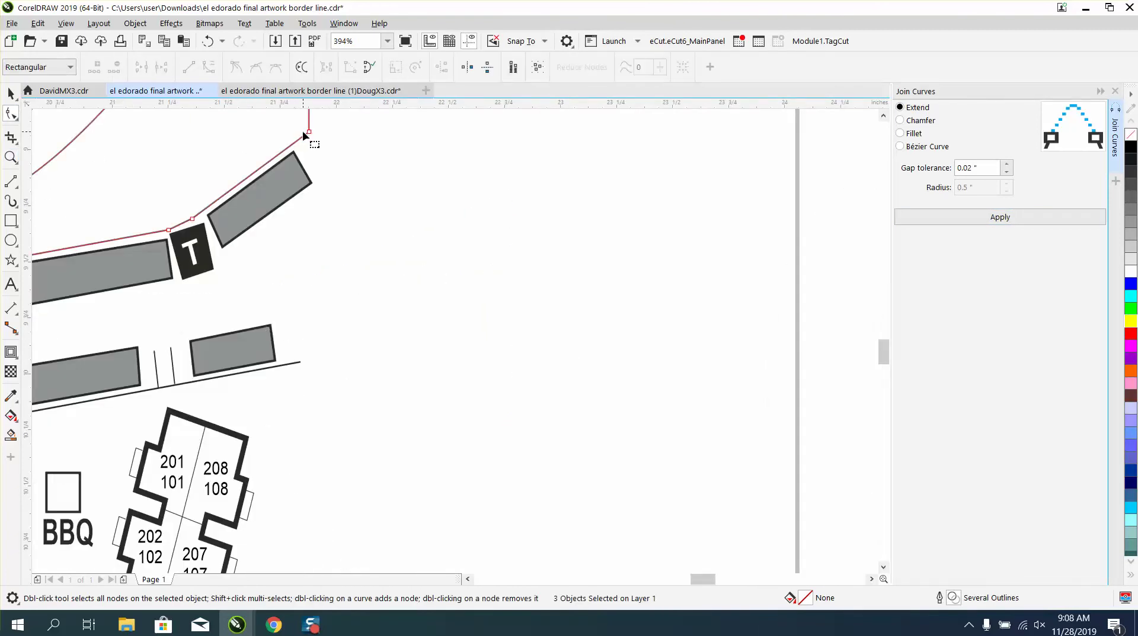
click(17, 188)
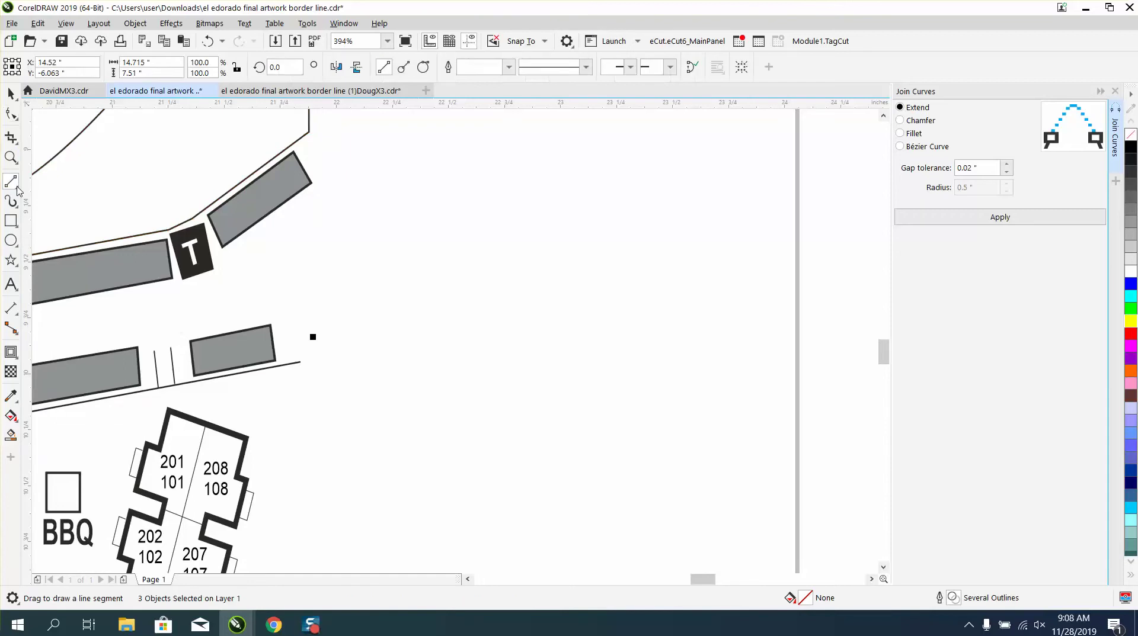
click(23, 191)
click(65, 197)
drag(304, 136, 315, 362)
scroll(307, 340, down, 2)
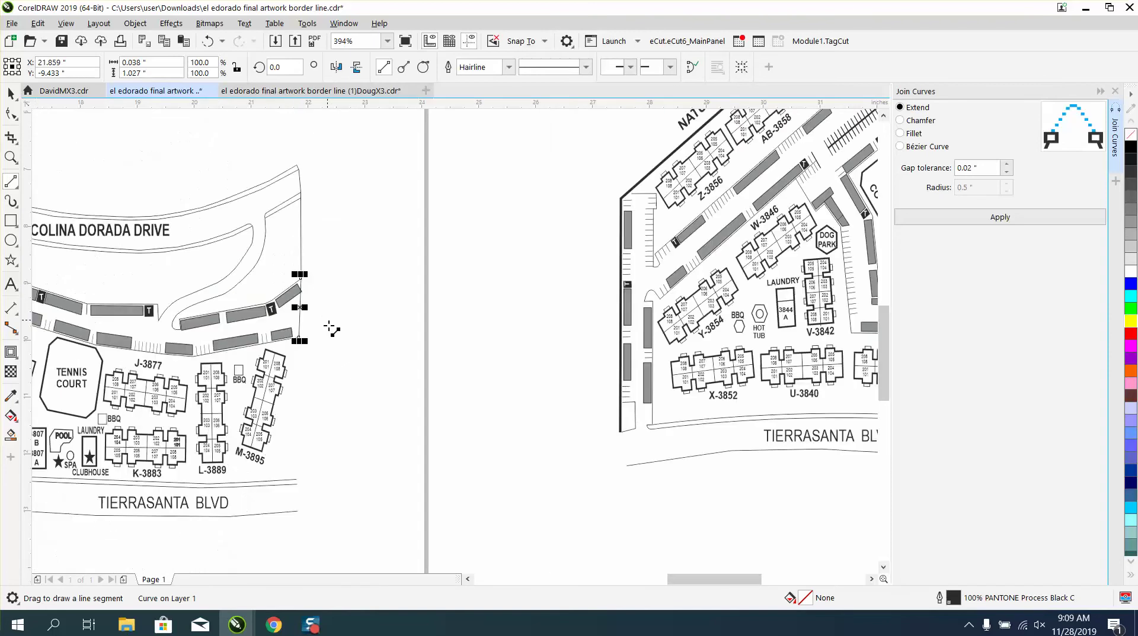
drag(296, 480, 299, 341)
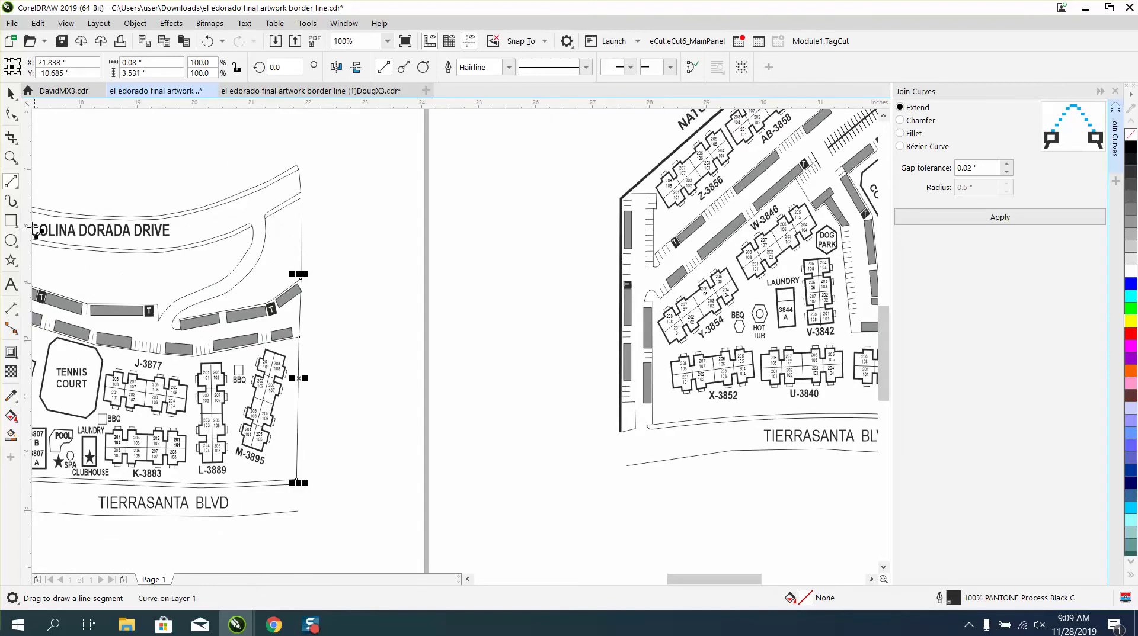
Draw a 2-Point Line closing the right end of Tierrasanta Blvd, from its lower road line up to the line above.
click(11, 157)
drag(264, 454, 363, 560)
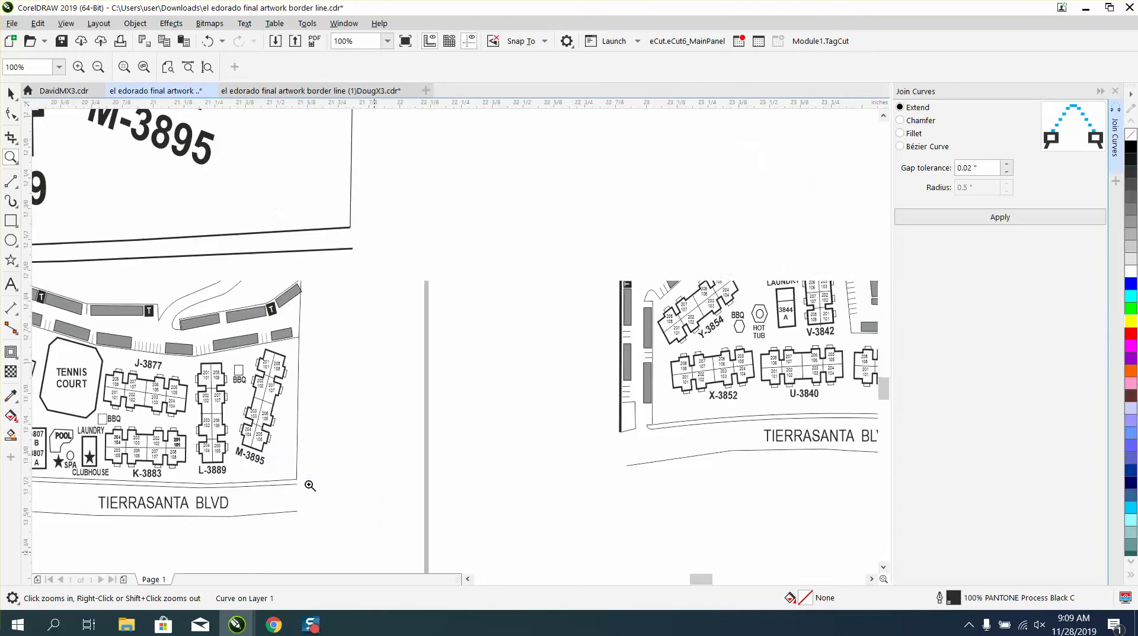
click(10, 181)
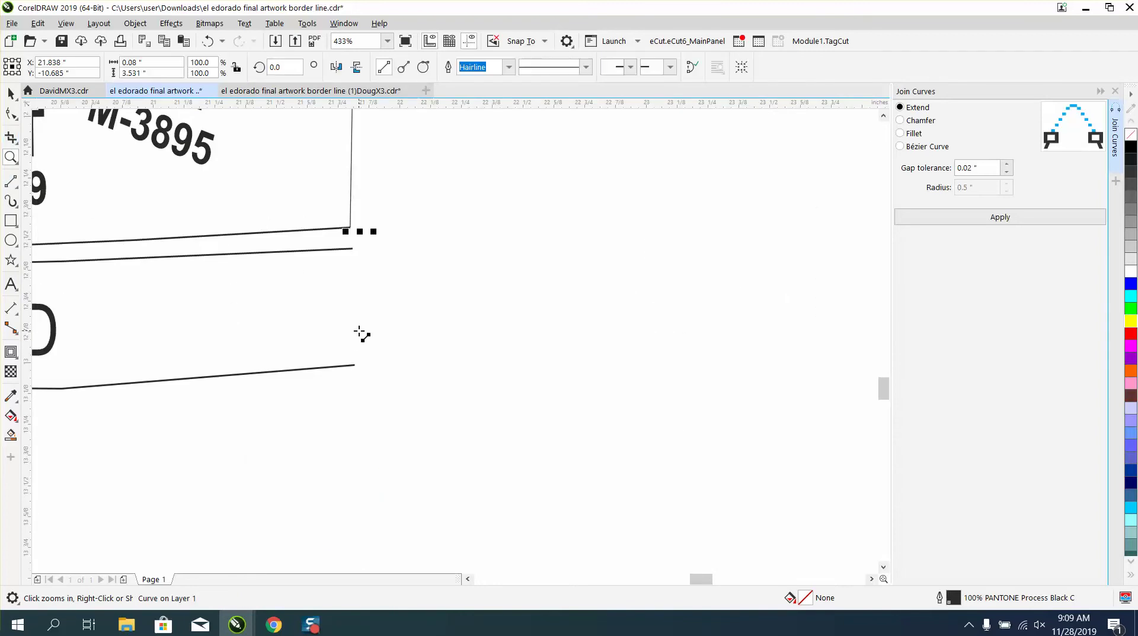
drag(355, 366, 352, 249)
scroll(474, 287, down, 8)
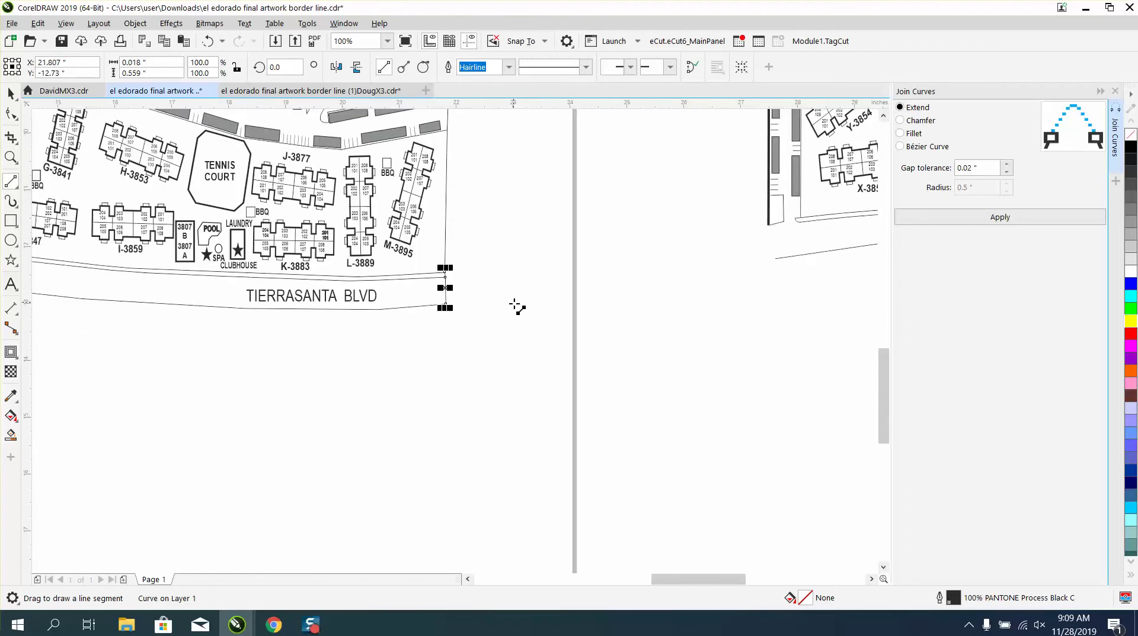
Close the left end of Tierrasanta Blvd with a 2-Point Line about 0.6 inches long, from the lower road line to the thick border's bottom end.
click(11, 157)
click(378, 287)
drag(377, 313, 521, 399)
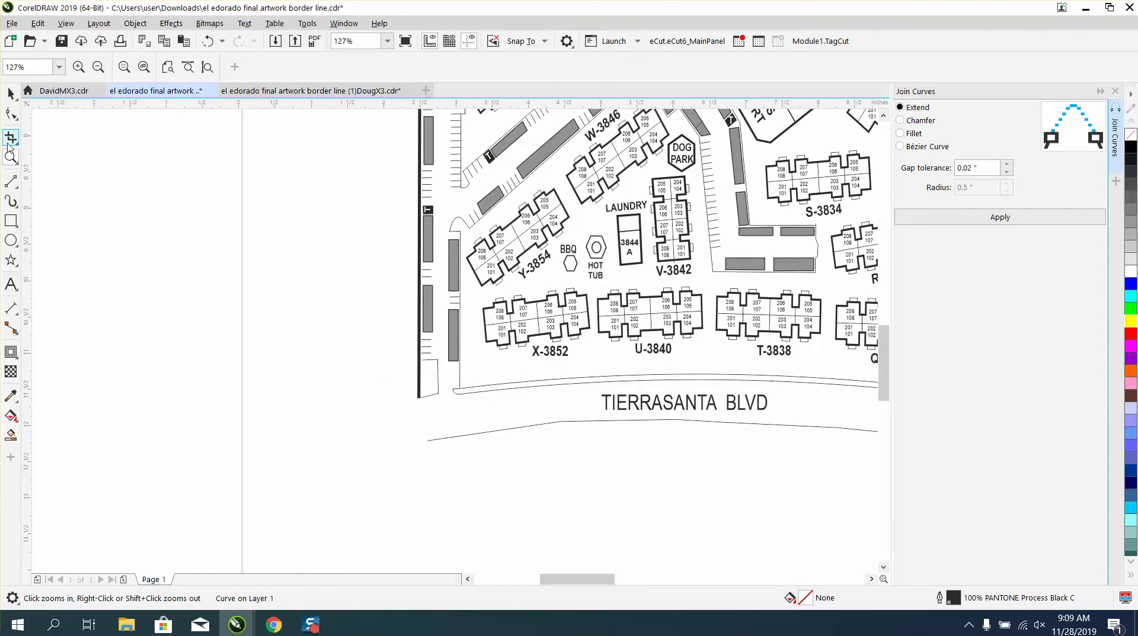
click(11, 181)
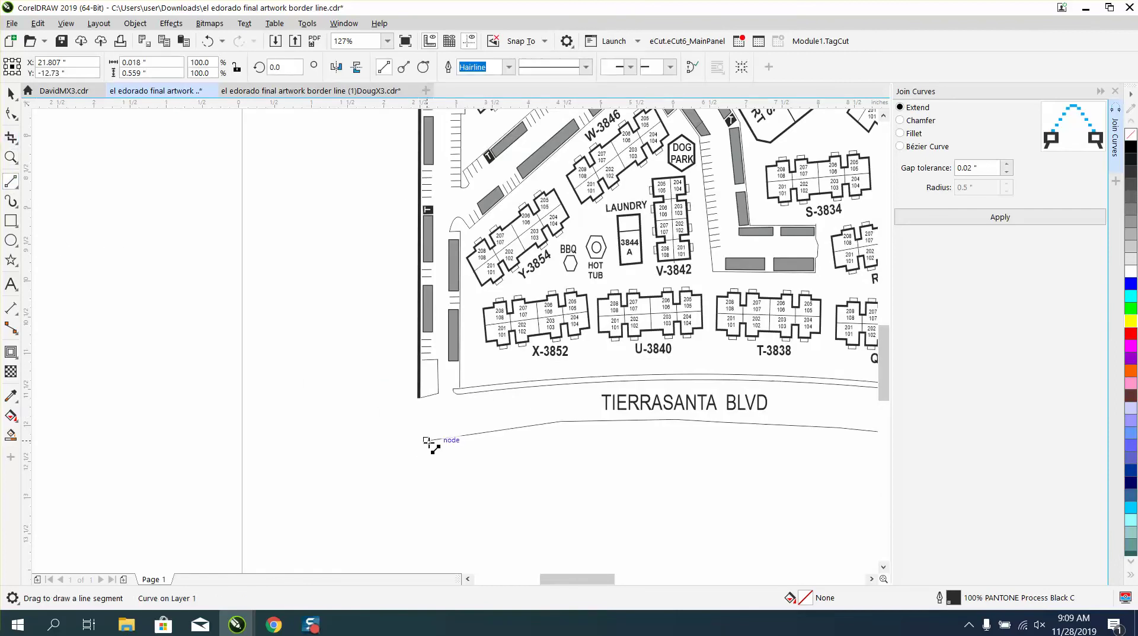
drag(426, 441, 418, 399)
scroll(274, 375, down, 3)
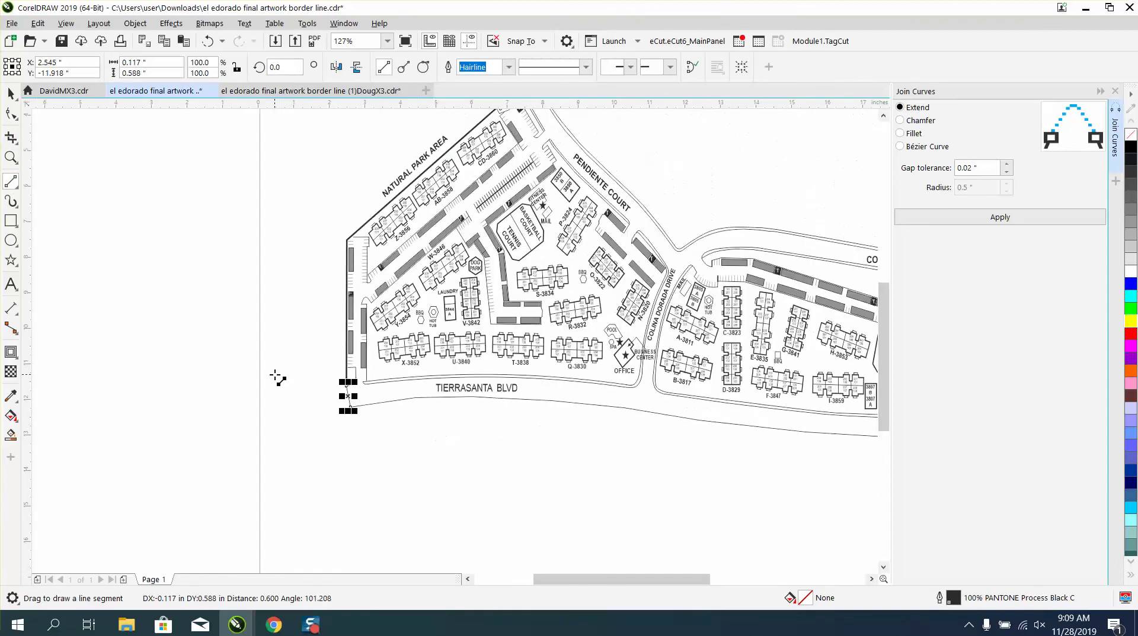
scroll(281, 374, down, 2)
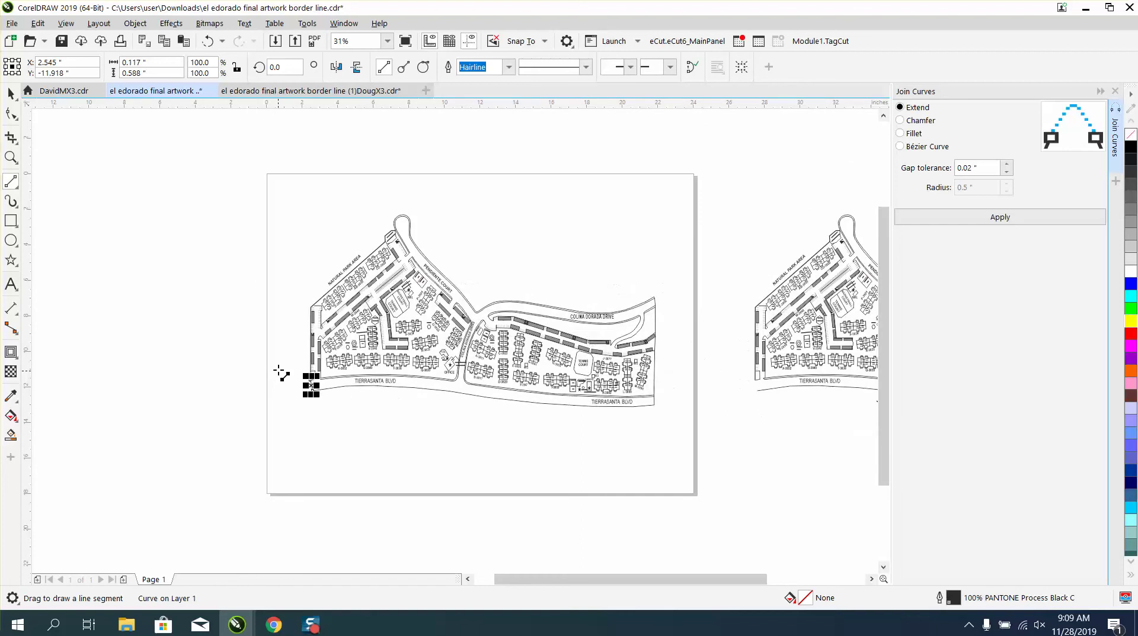
Examine the playground's corners and the end node of its thin outline where it meets the Pendiente Court road line.
click(11, 157)
drag(357, 221, 434, 273)
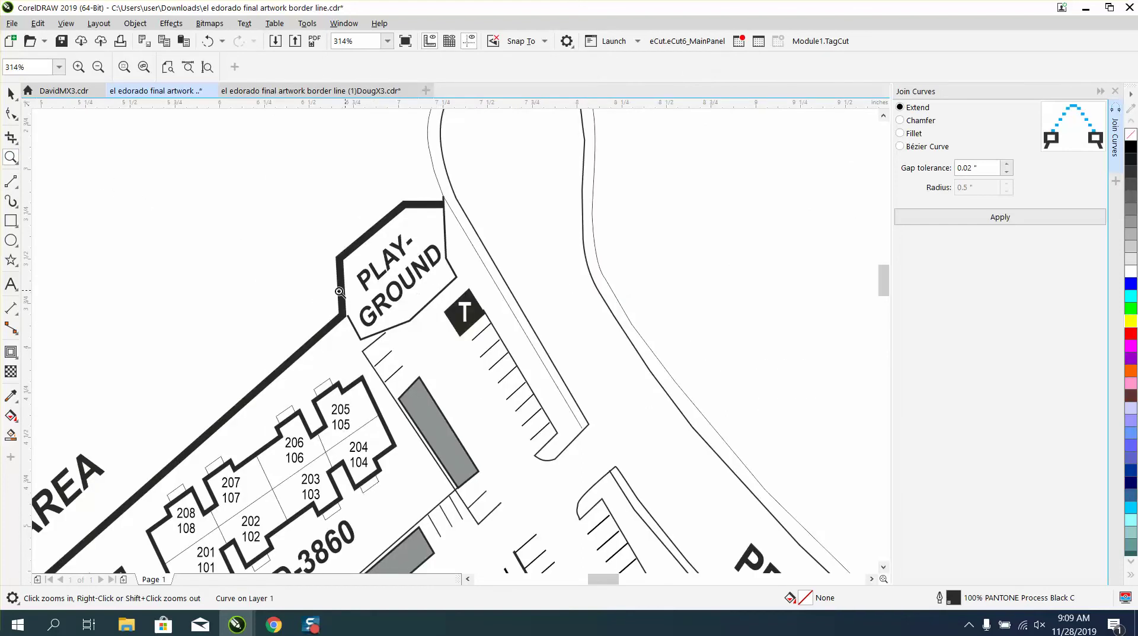
drag(307, 292, 389, 341)
scroll(376, 330, down, 6)
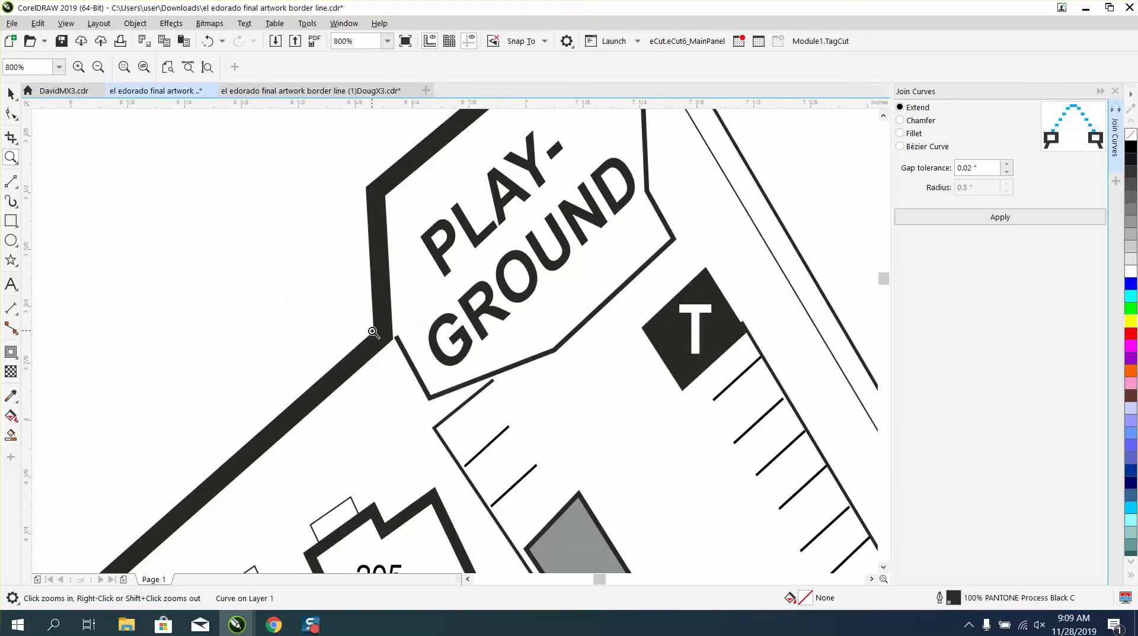
drag(489, 183, 534, 192)
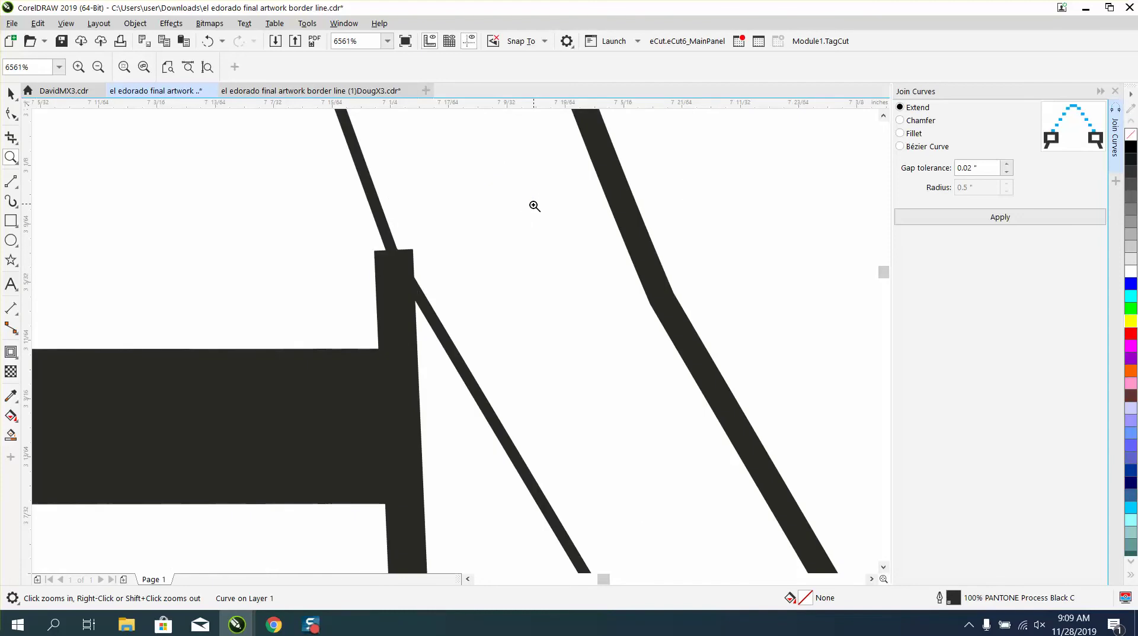
click(11, 113)
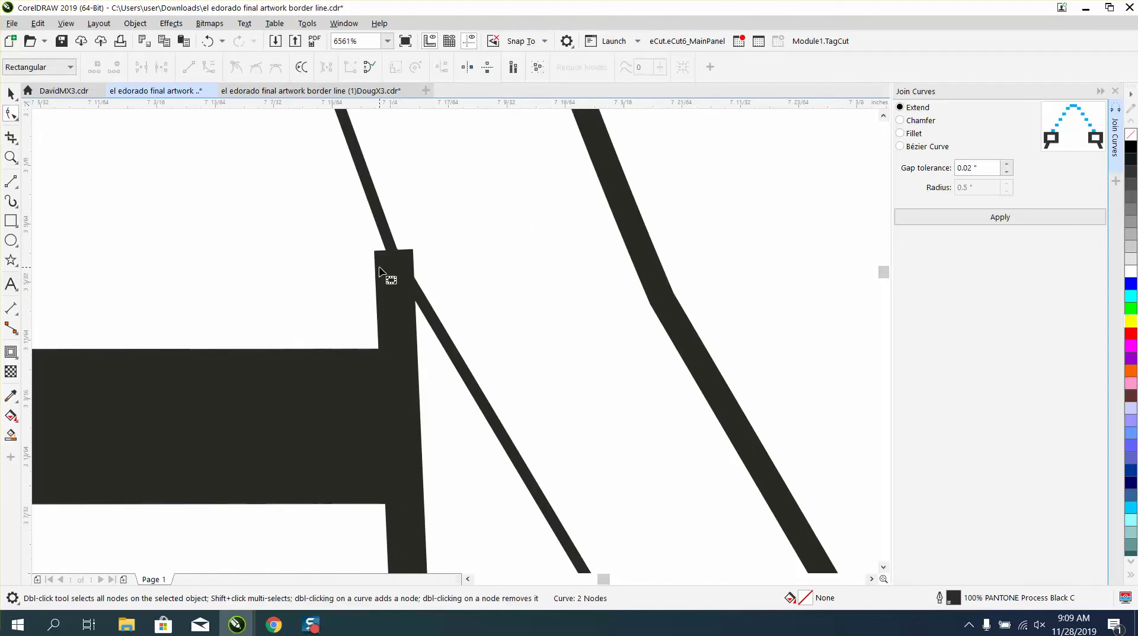
click(402, 261)
click(400, 296)
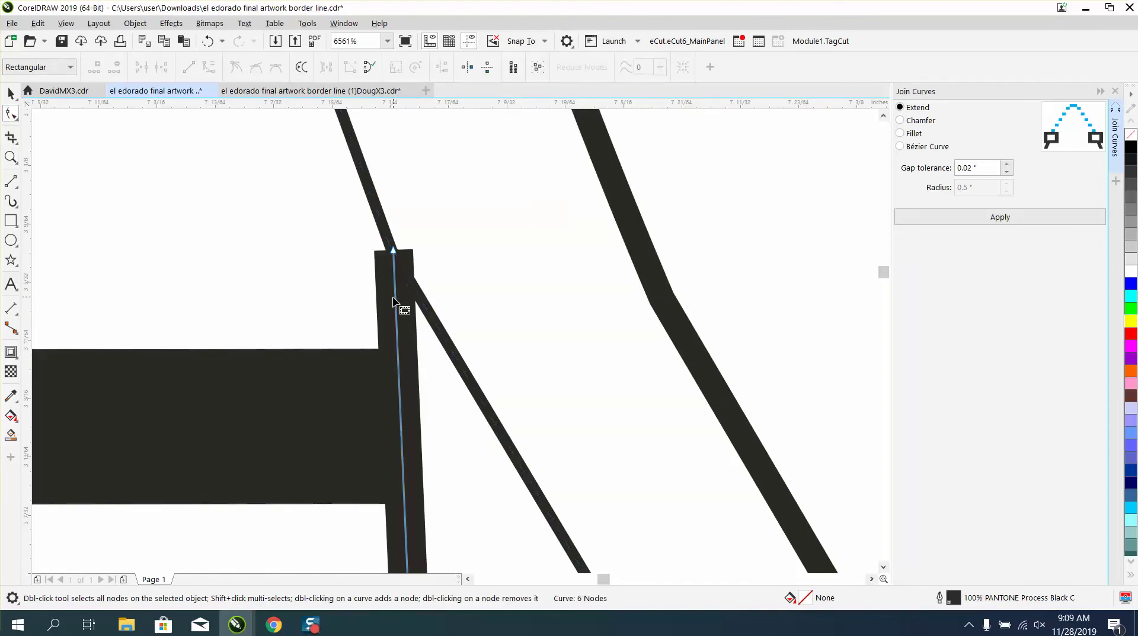
scroll(385, 254, down, 10)
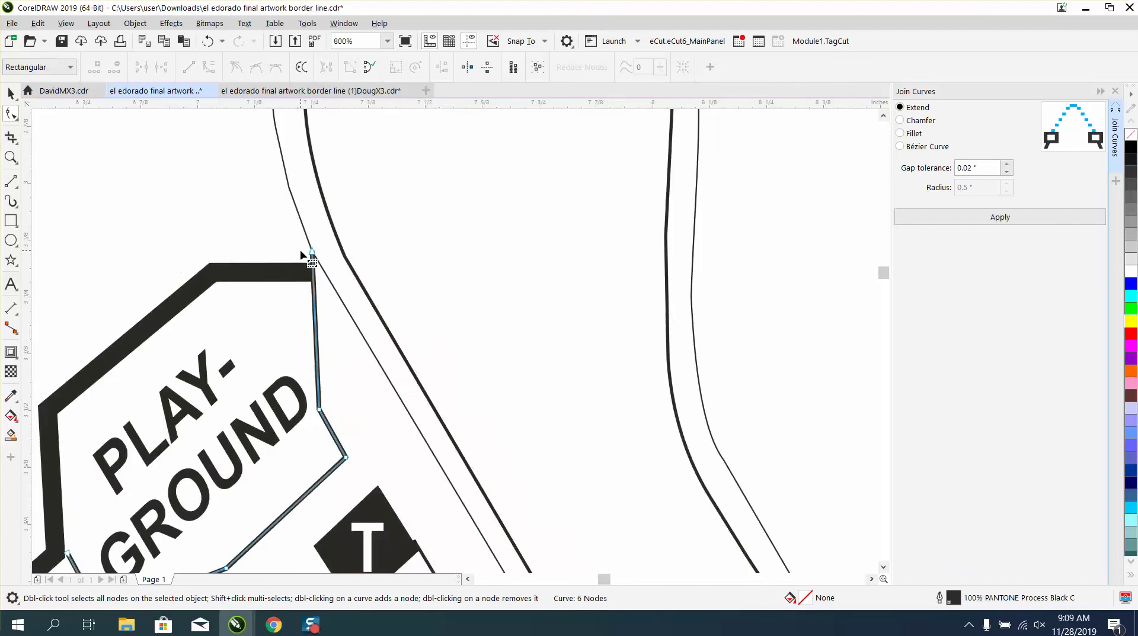
scroll(300, 250, down, 5)
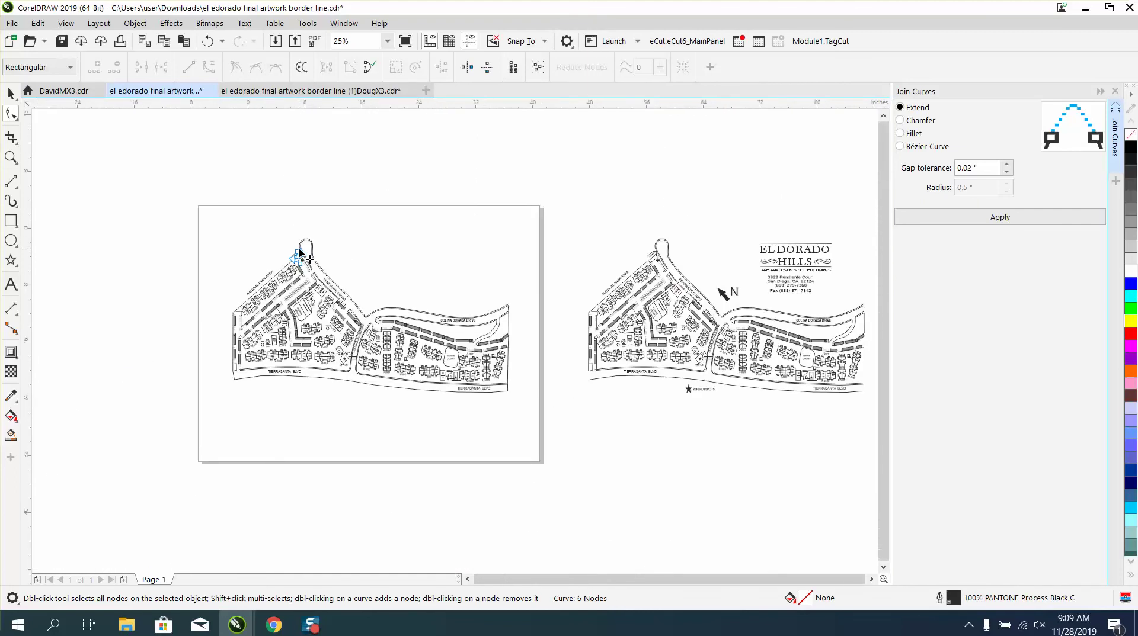
Draw a rectangle about 21.9 by 13 inches around the whole site map on the page.
click(11, 221)
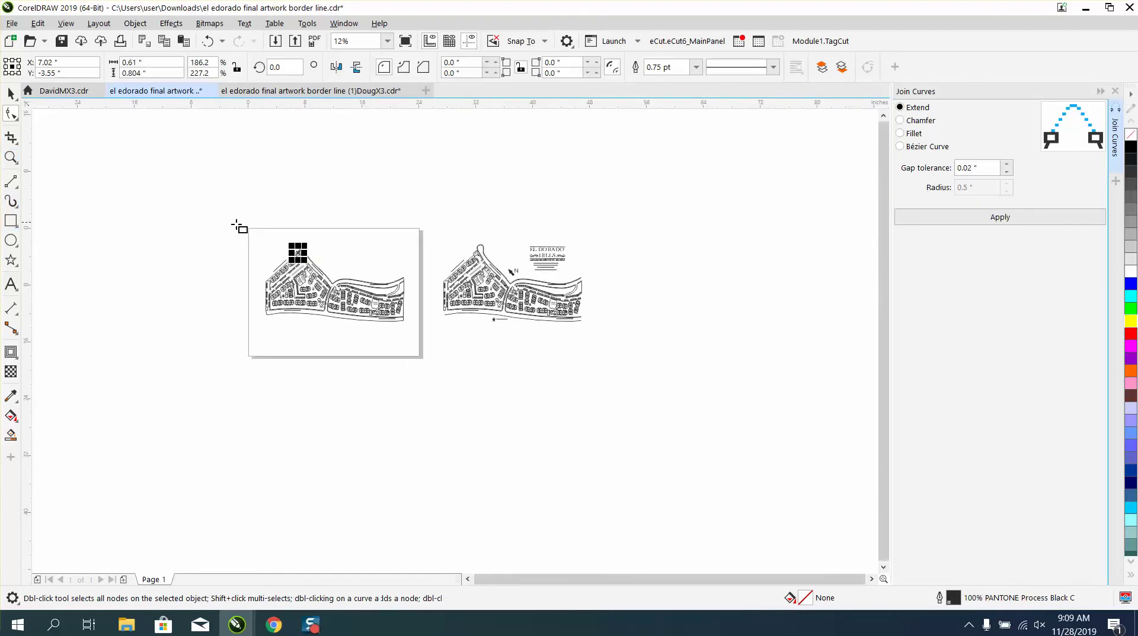
drag(259, 242, 416, 335)
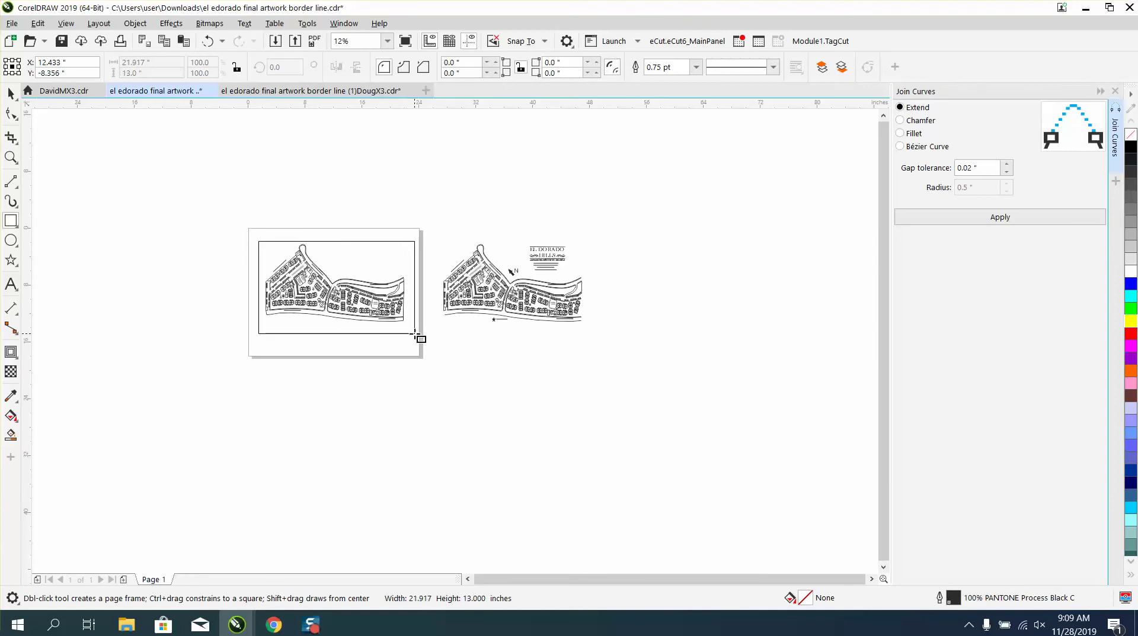
Try to fill the area between the rectangle and the map with black using Smart Fill, and undo it.
click(10, 437)
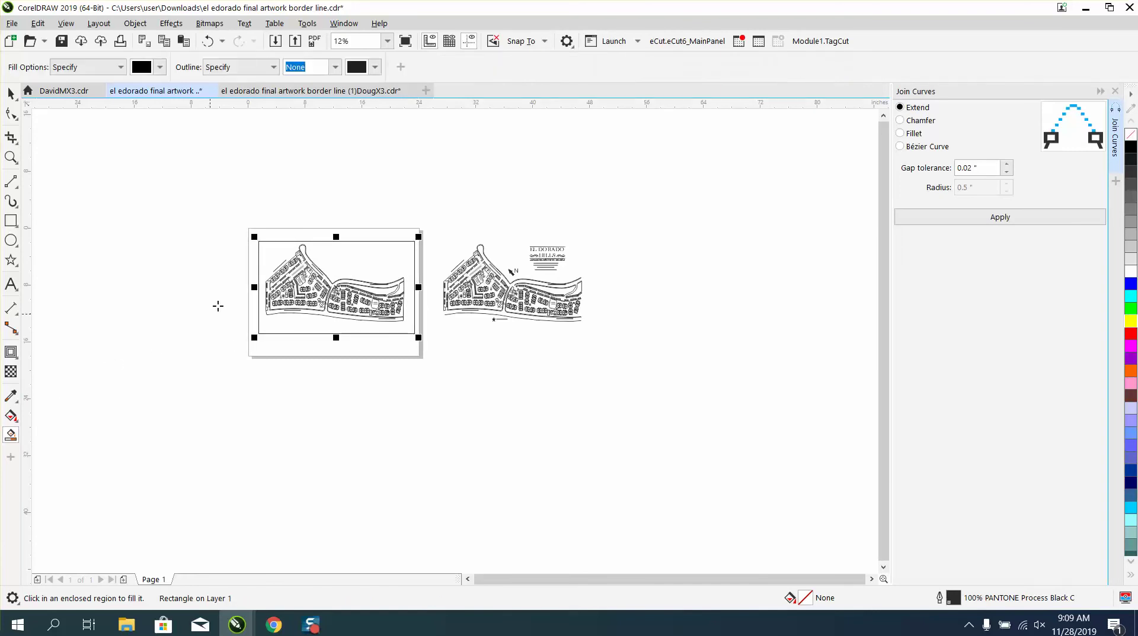
click(273, 254)
click(207, 41)
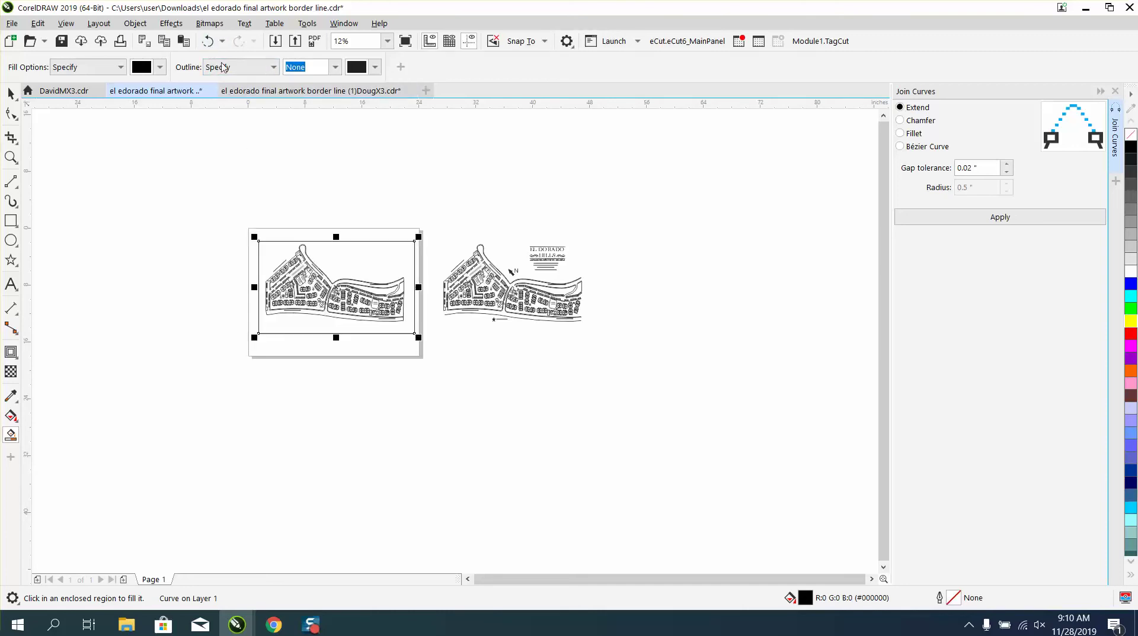
Draw two roughly vertical 2-Point Lines across the map and rectangle, one through the left part and one through the right part.
click(11, 157)
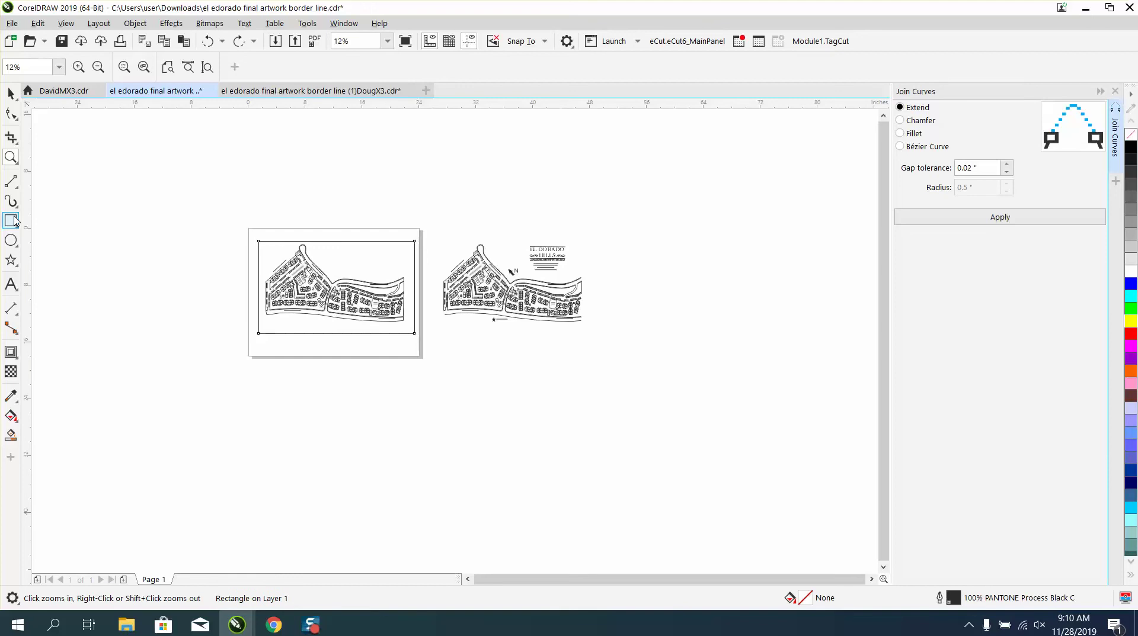
click(11, 182)
drag(288, 229, 288, 360)
drag(373, 225, 379, 360)
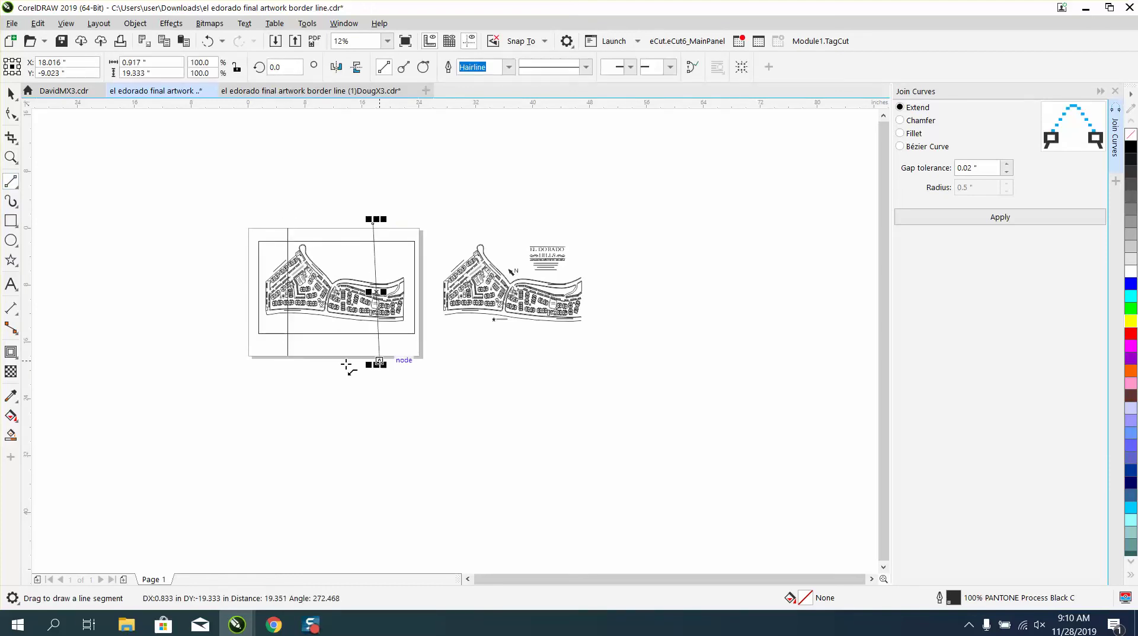
Use Smart Fill to fill the area below the map between the two dividing lines with black.
click(10, 416)
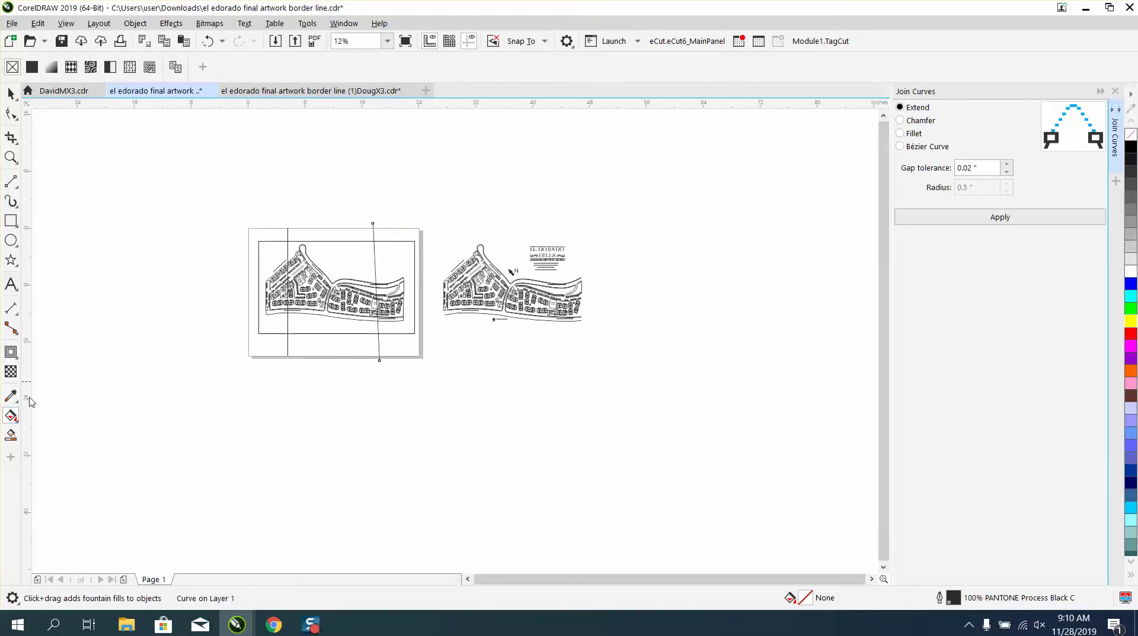
click(10, 435)
click(315, 332)
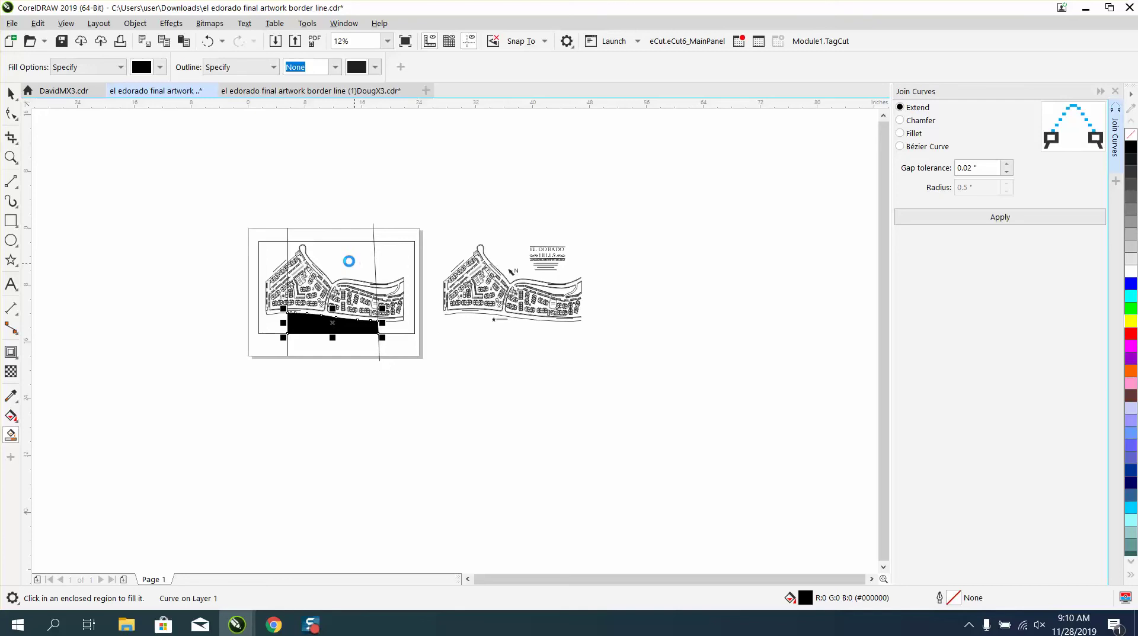
Try to fill the area above the map between the two dividing lines with Smart Fill, and undo it.
click(349, 261)
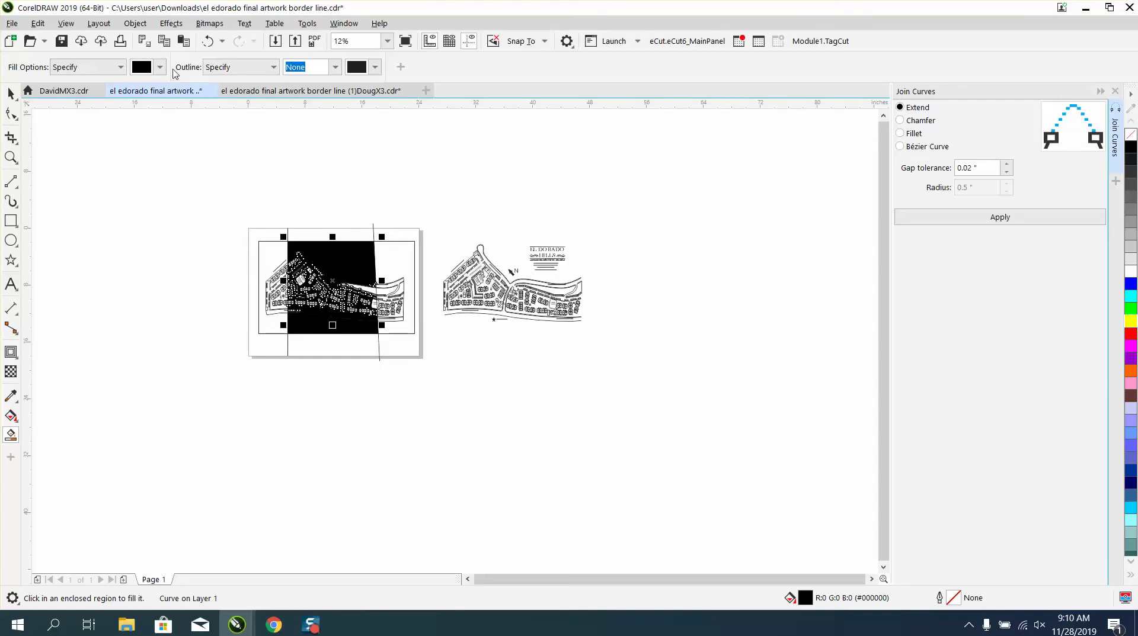
click(207, 41)
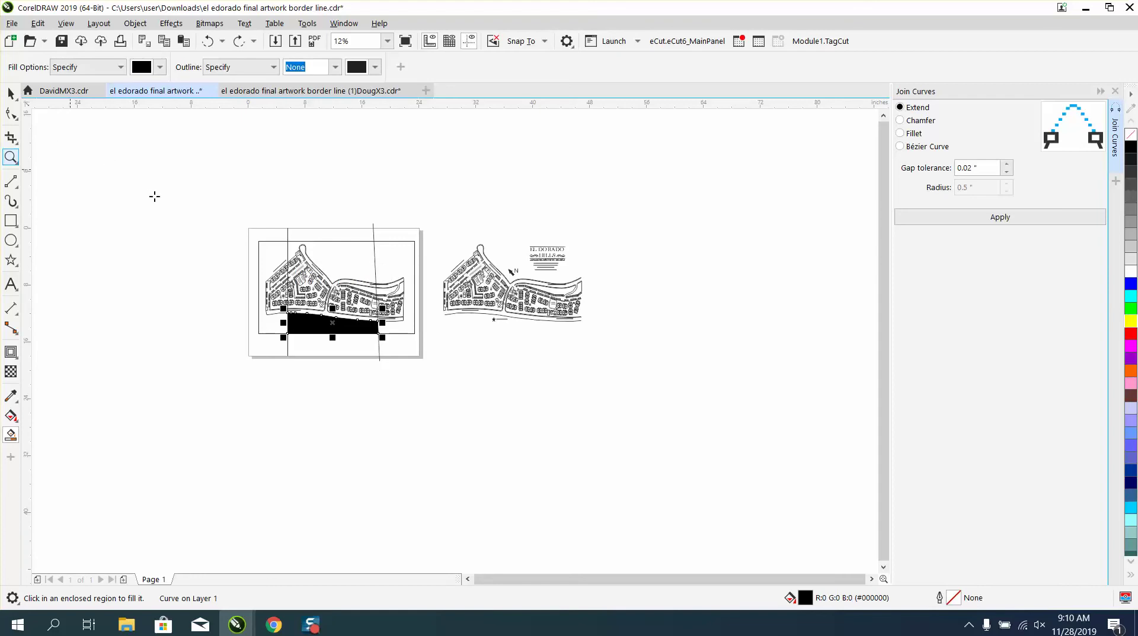
Select the thin Pendiente Court road line and examine its junction with the playground's upper right corner.
click(14, 160)
click(53, 158)
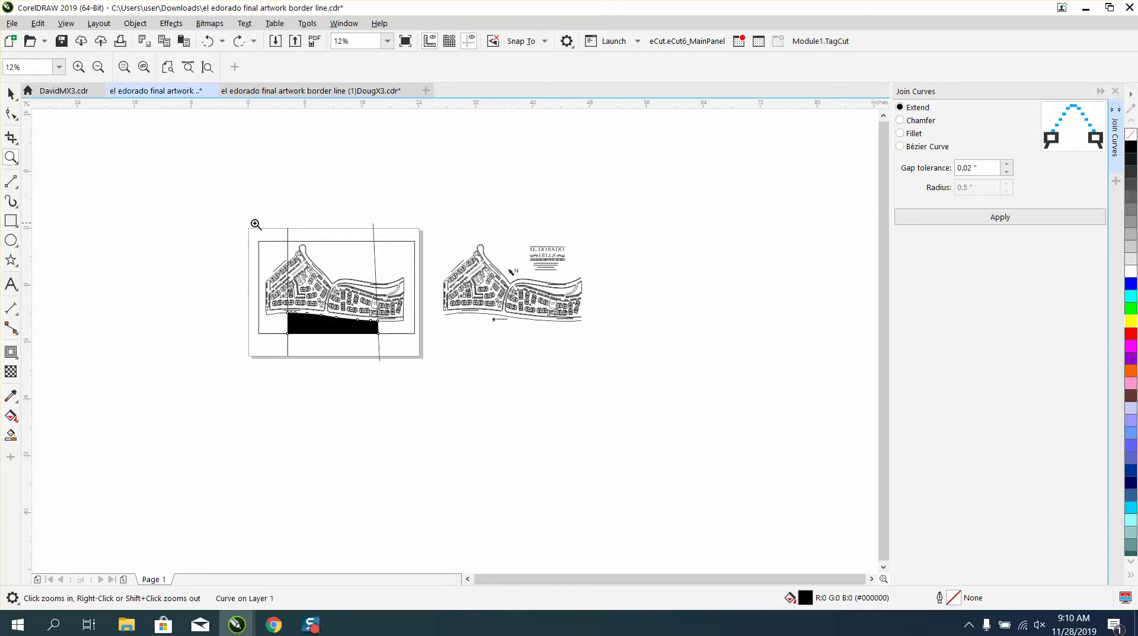
drag(257, 224, 333, 289)
drag(377, 241, 443, 317)
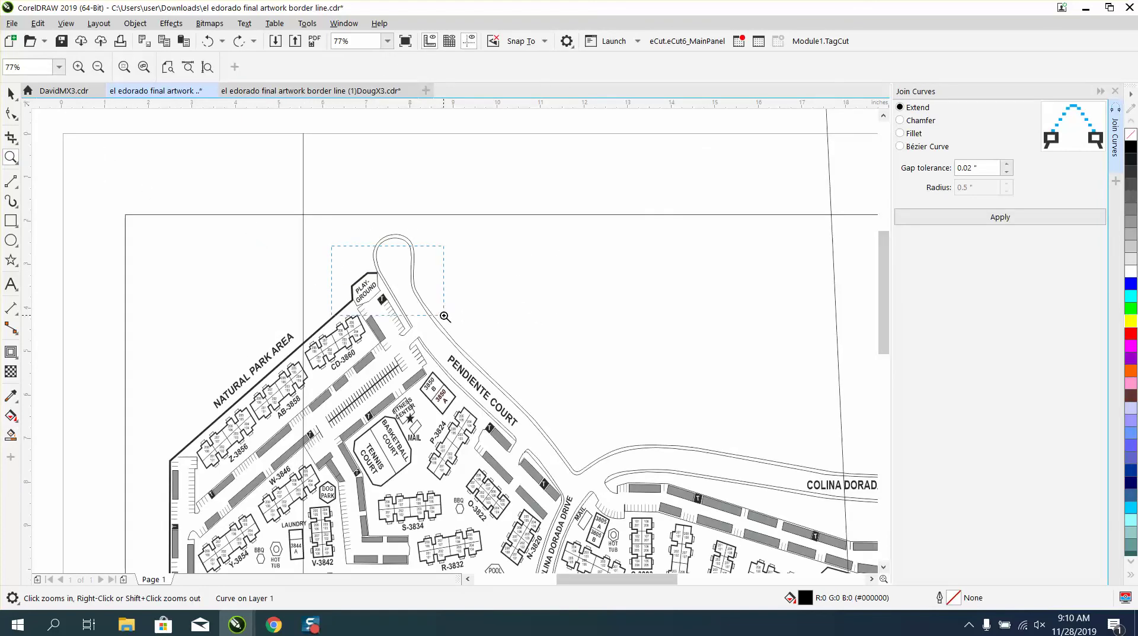
drag(365, 264, 461, 303)
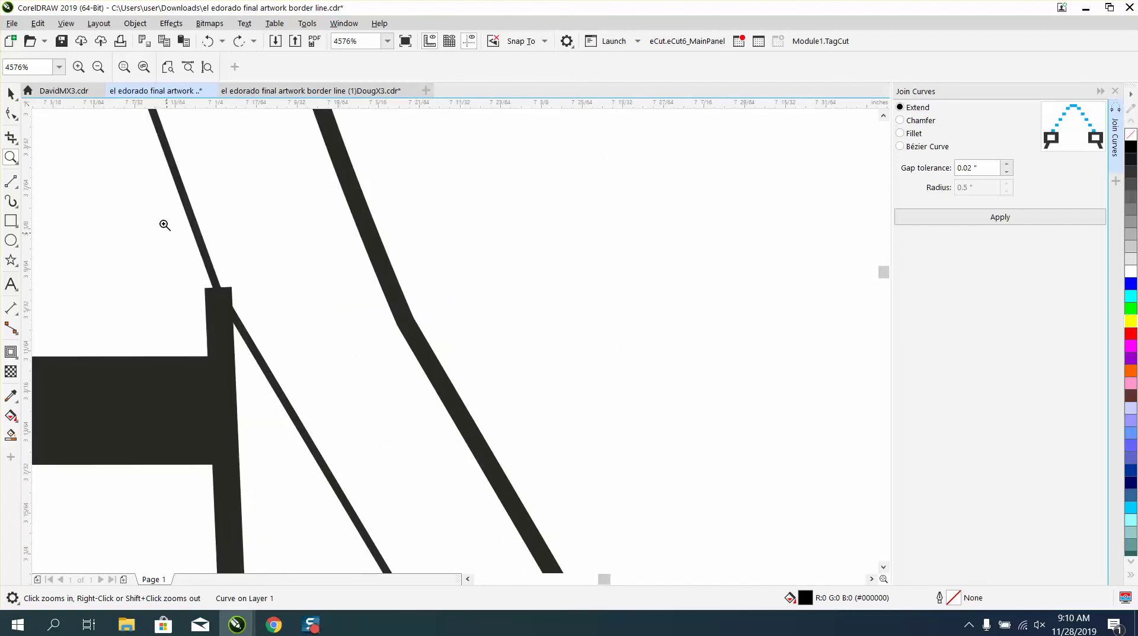
click(11, 95)
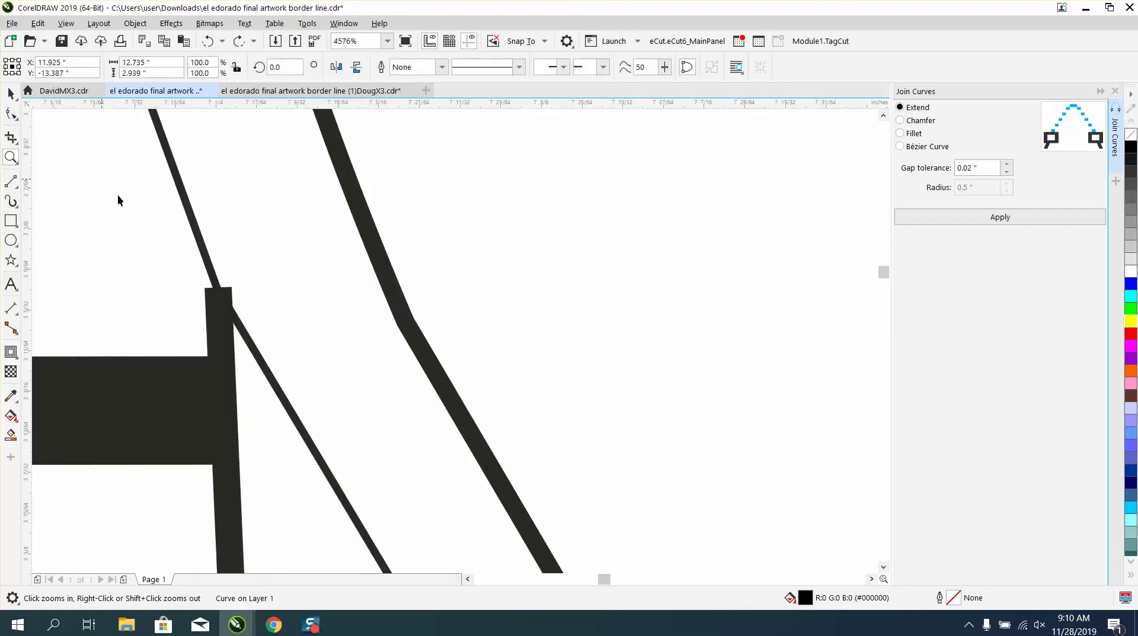
click(229, 311)
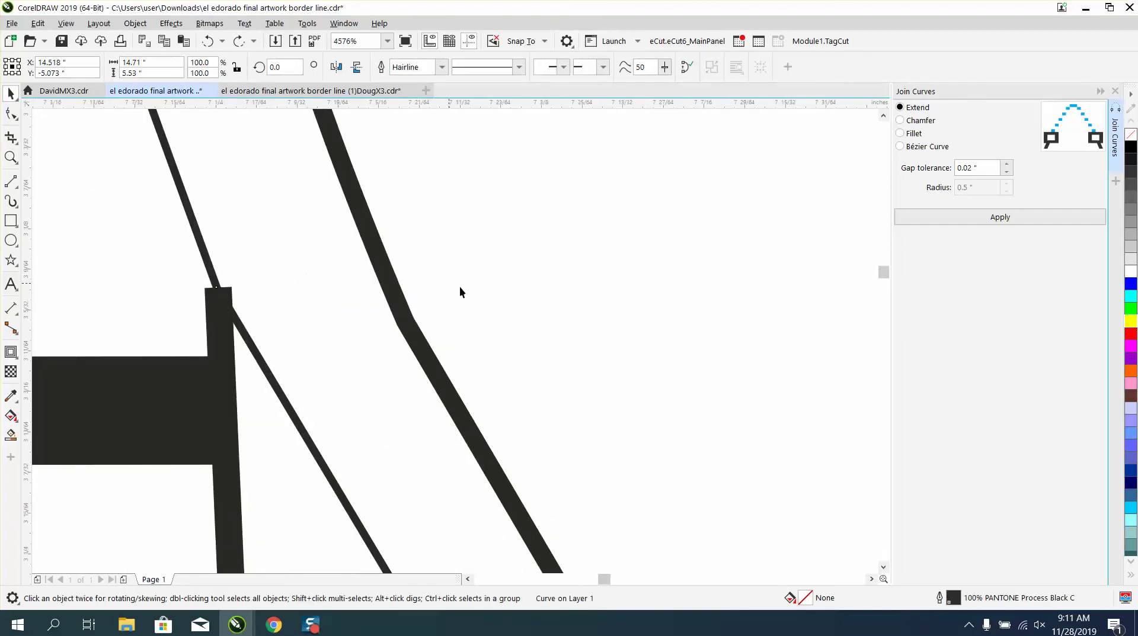
scroll(621, 368, down, 2)
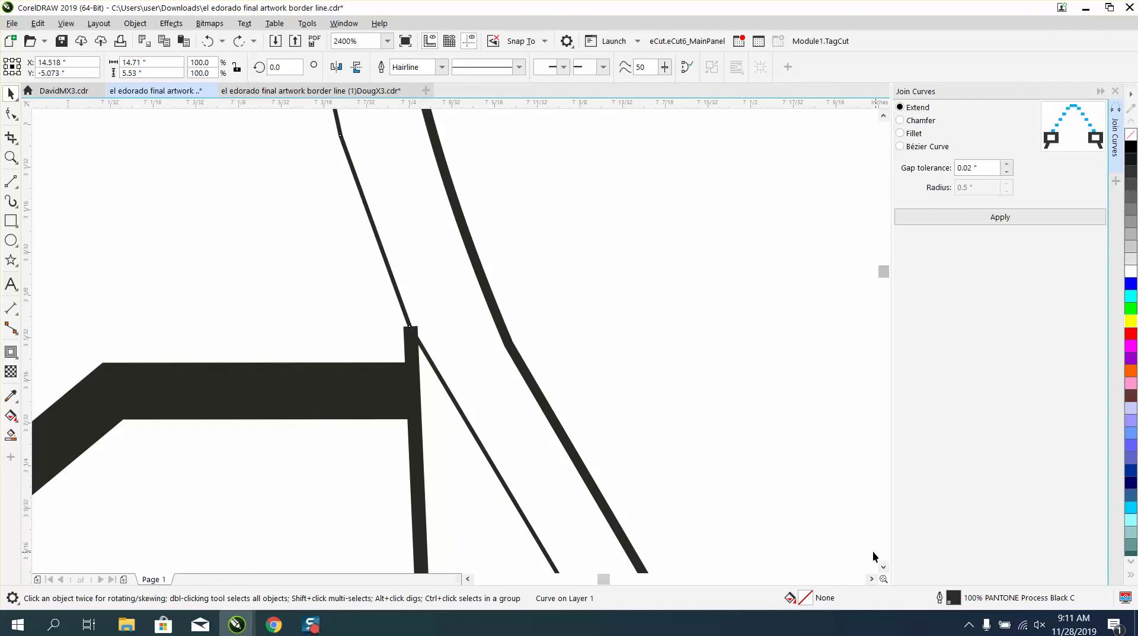
Move the playground outline's top end node up and left, clear of the thin road line, and select that road line for node editing.
click(11, 157)
drag(328, 278, 508, 420)
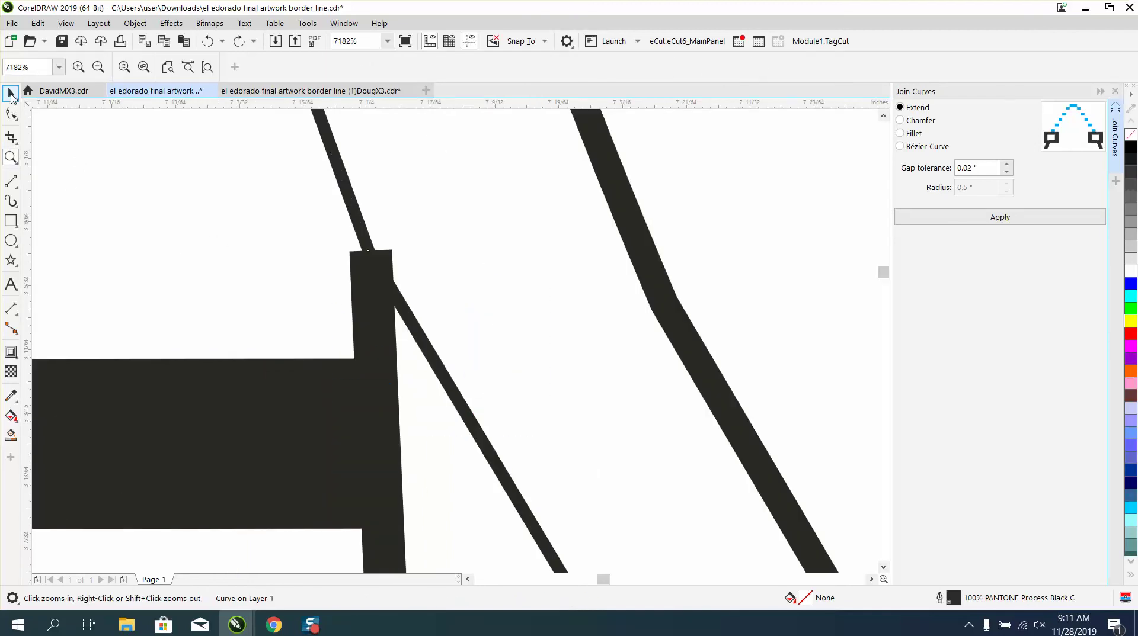
click(10, 93)
click(360, 234)
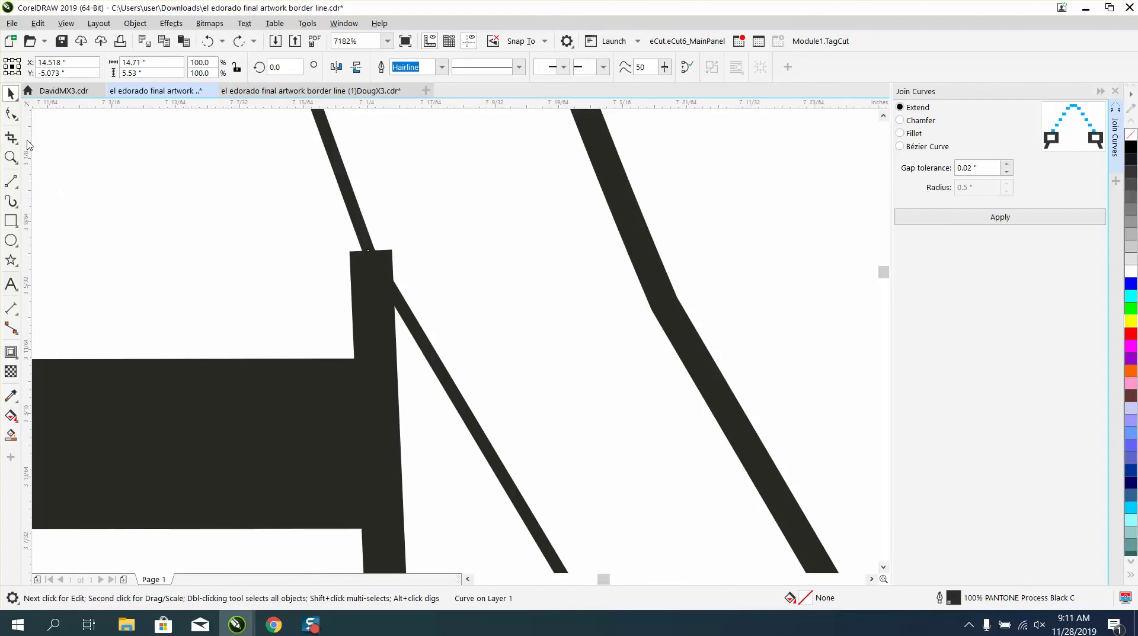
key(F10)
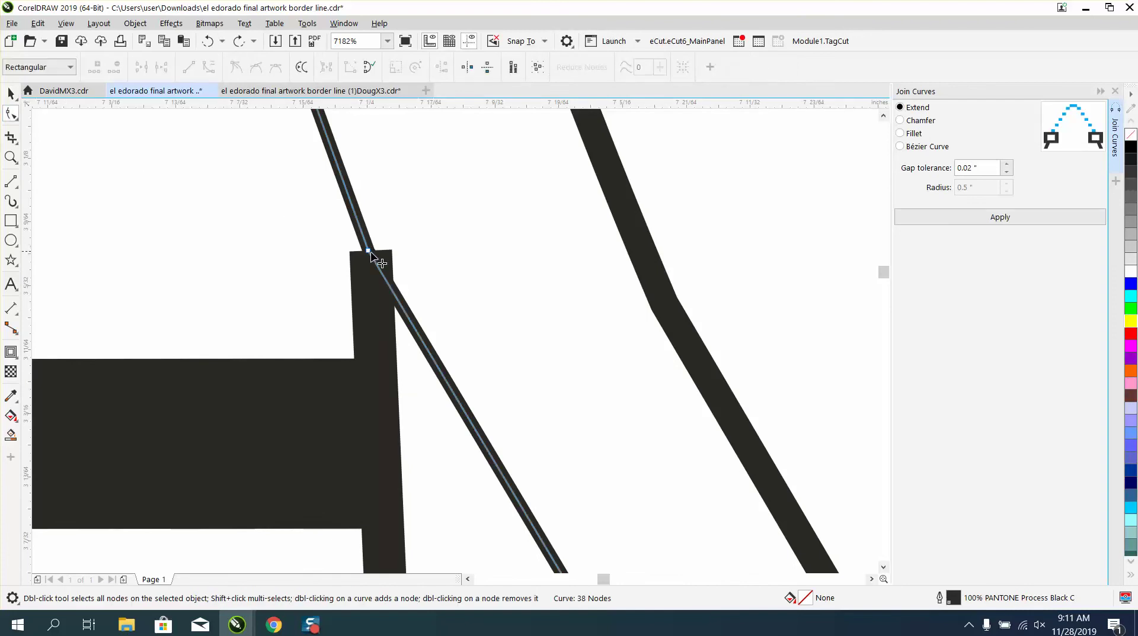
click(380, 289)
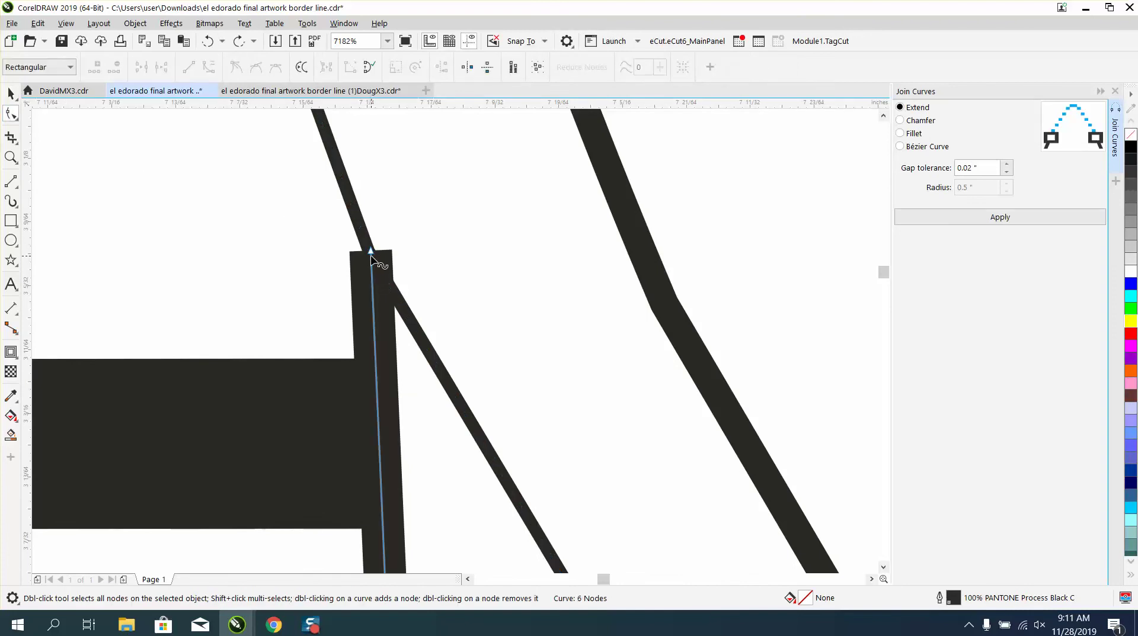
drag(371, 254, 307, 227)
click(391, 291)
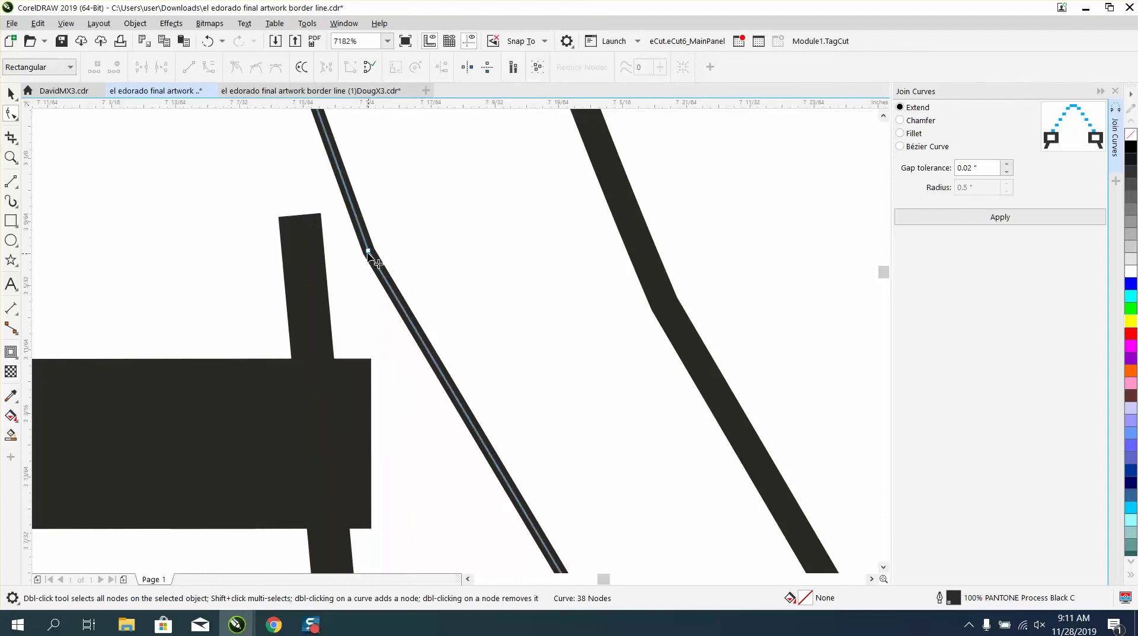
Set the playground outline's line width to Hairline.
click(309, 227)
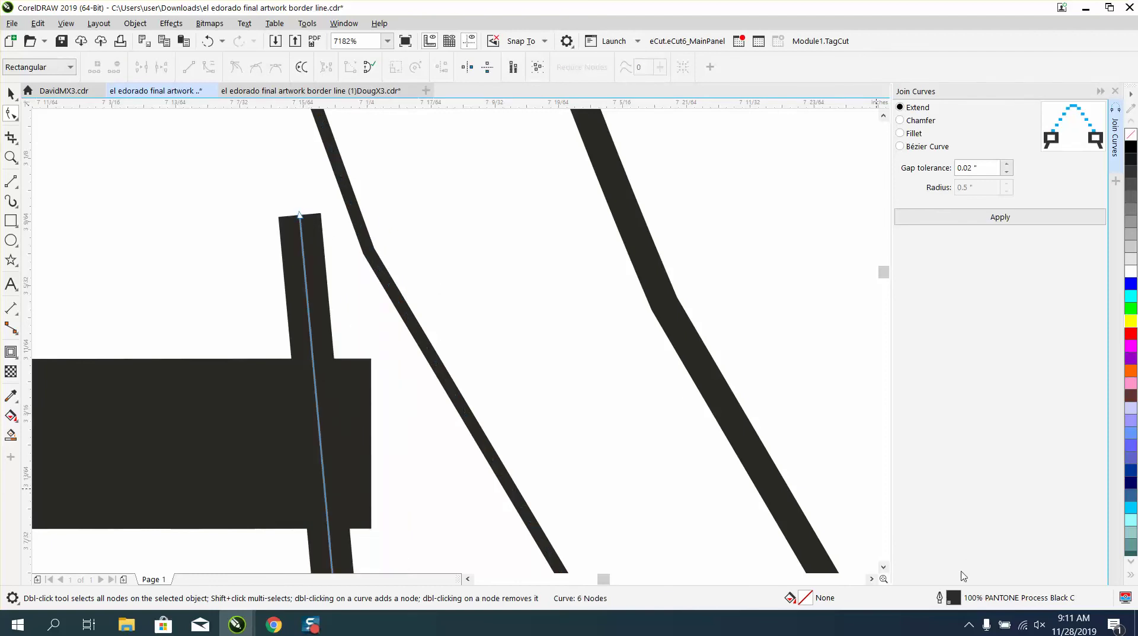
double_click(955, 600)
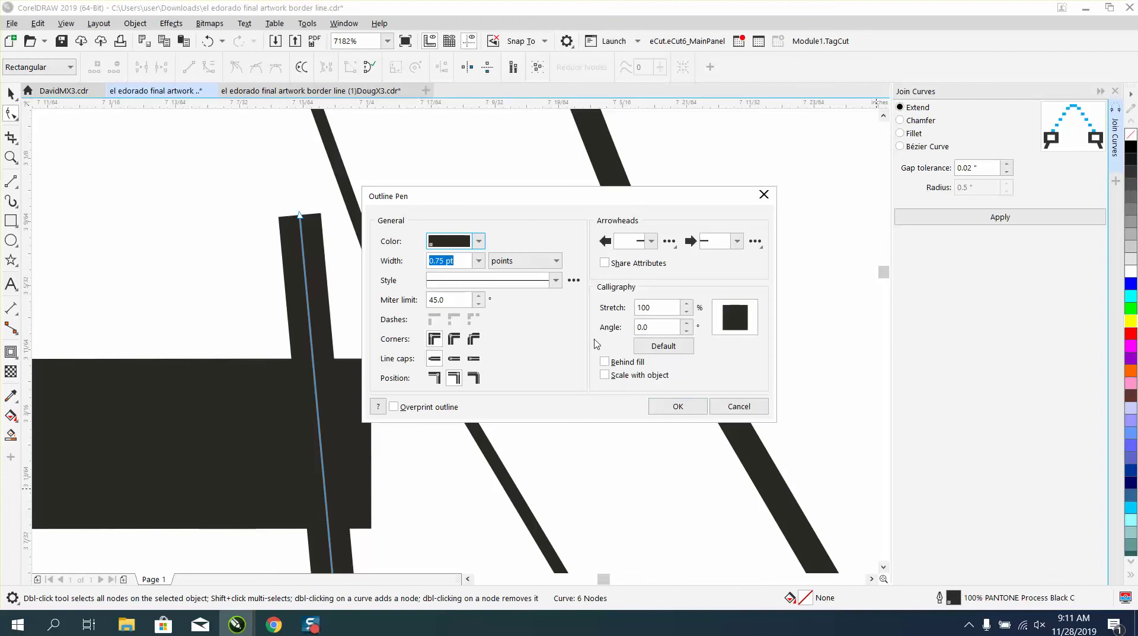
click(480, 261)
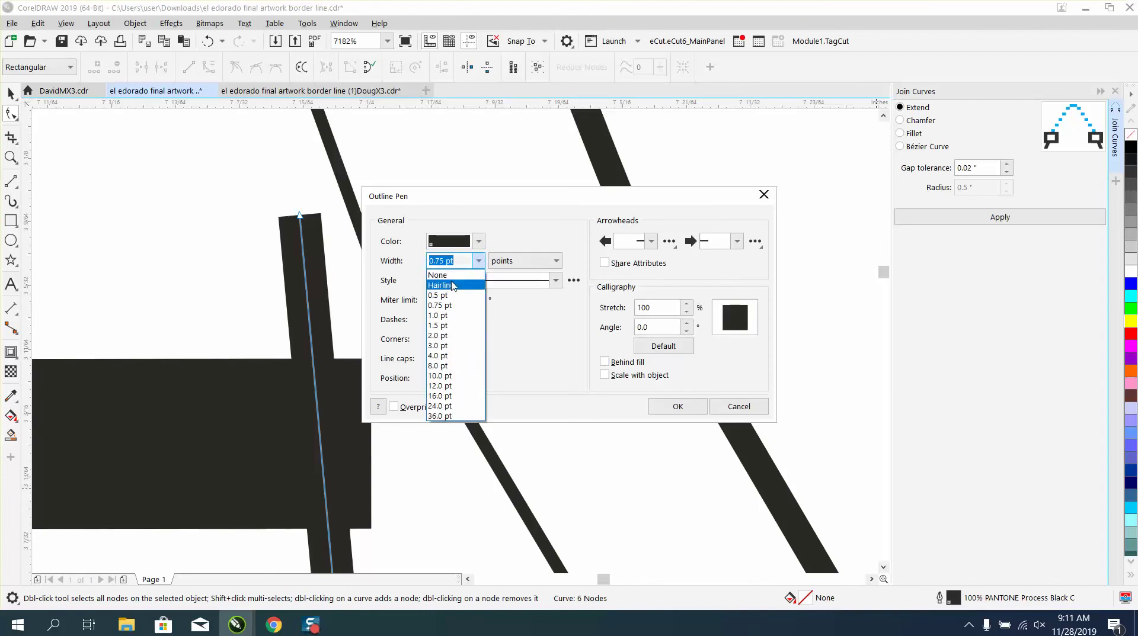
click(441, 285)
click(676, 408)
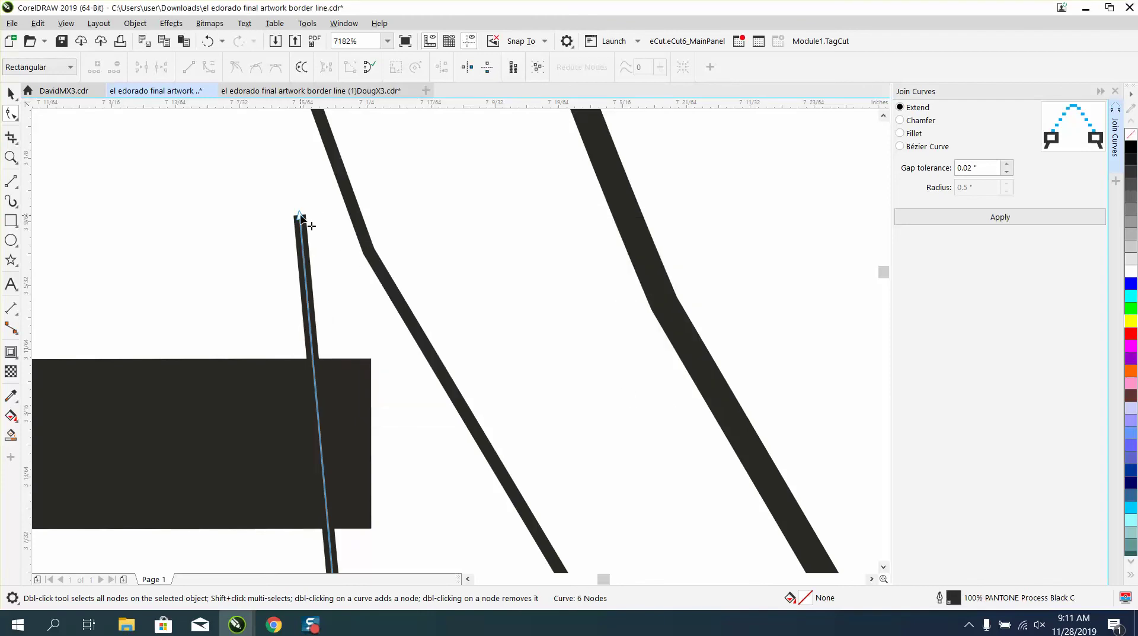
Move the playground outline's top end node onto the bend node of the thin road line, and select both curves.
drag(302, 219, 368, 252)
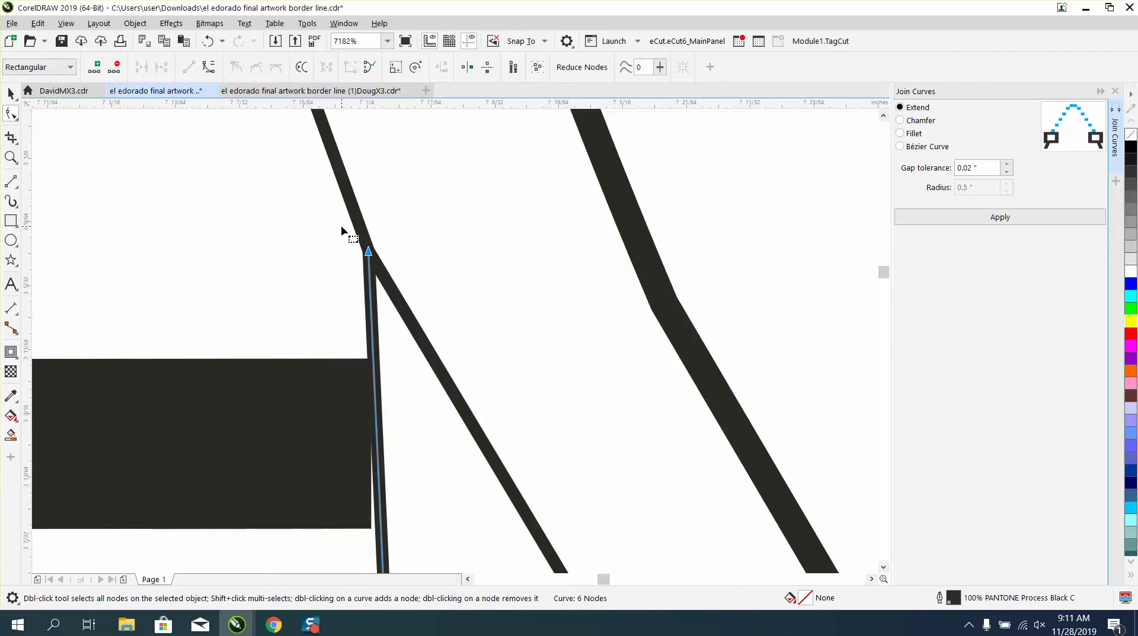
shift+click(359, 229)
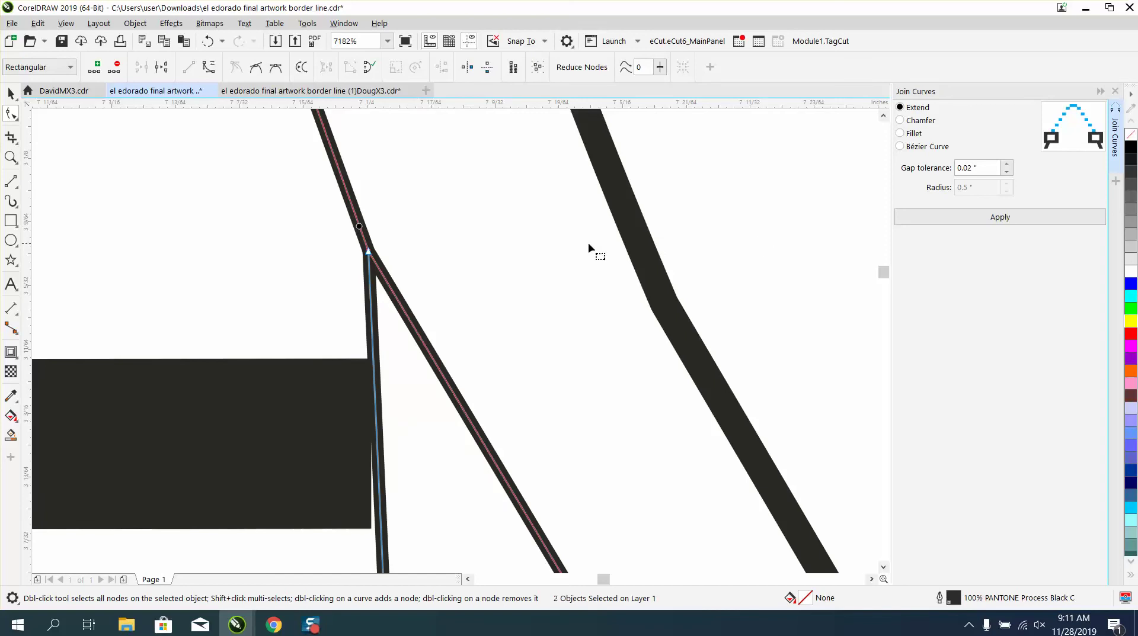
drag(368, 252, 420, 274)
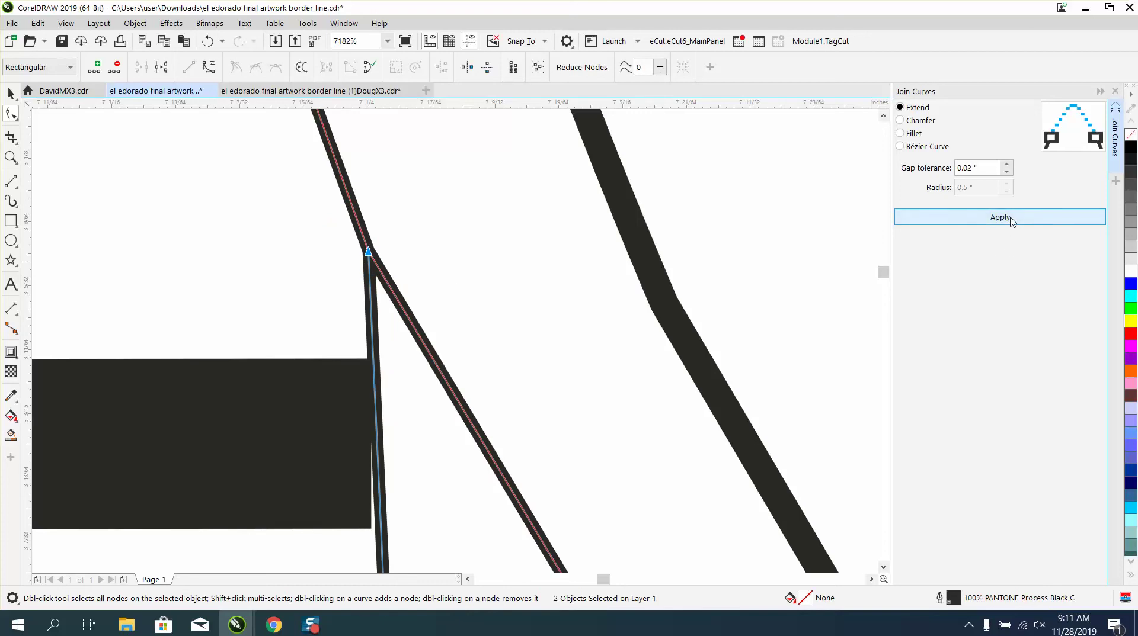
Extend the thick border line's end node at the playground's upper corner sideways onto the playground outline to close the gap.
scroll(507, 233, down, 4)
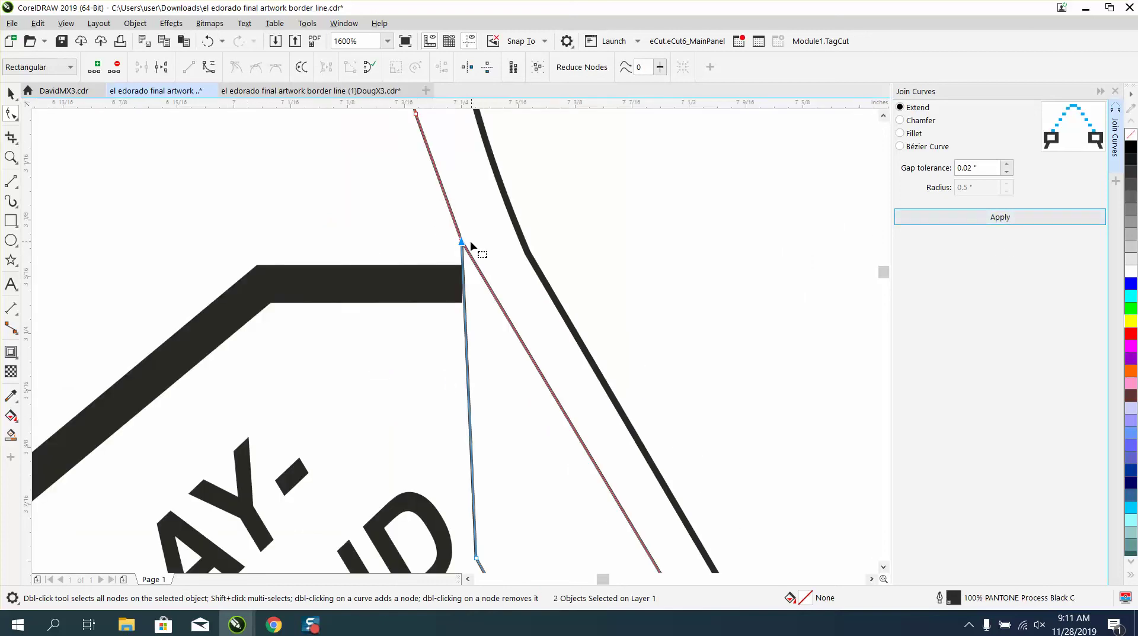
click(11, 157)
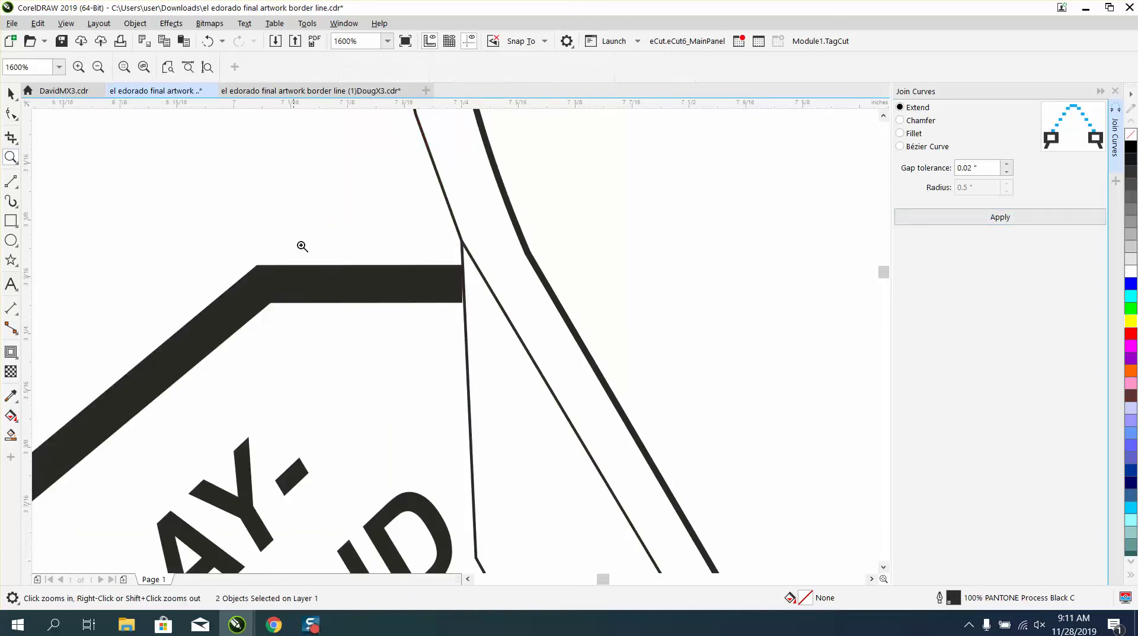
drag(415, 265, 558, 340)
click(11, 113)
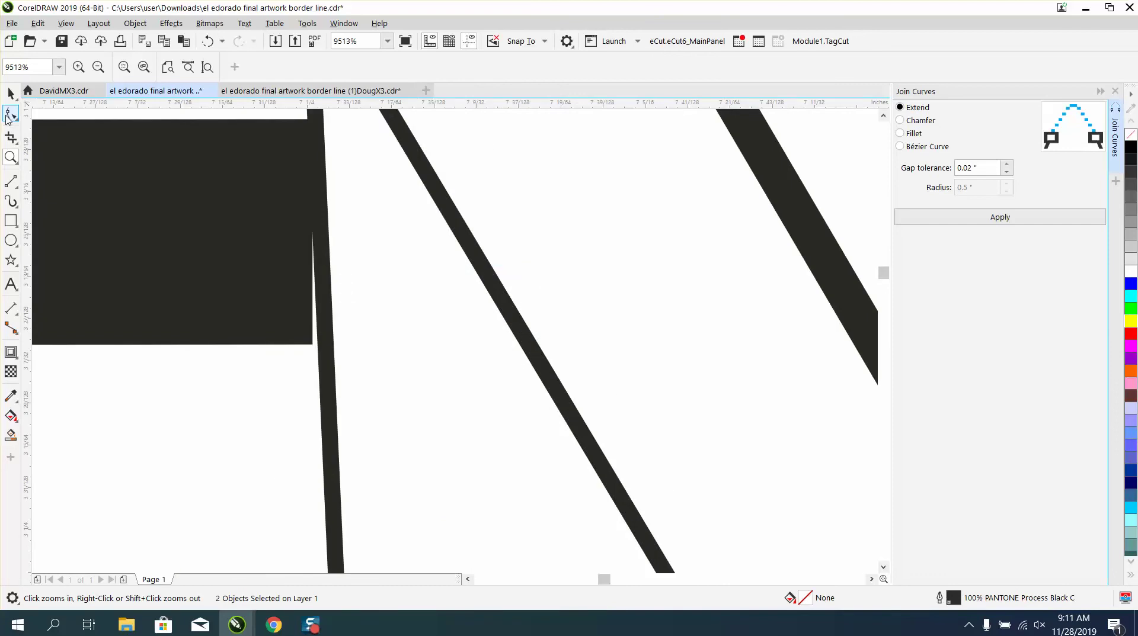
drag(312, 231, 326, 233)
scroll(339, 255, down, 3)
scroll(342, 255, down, 6)
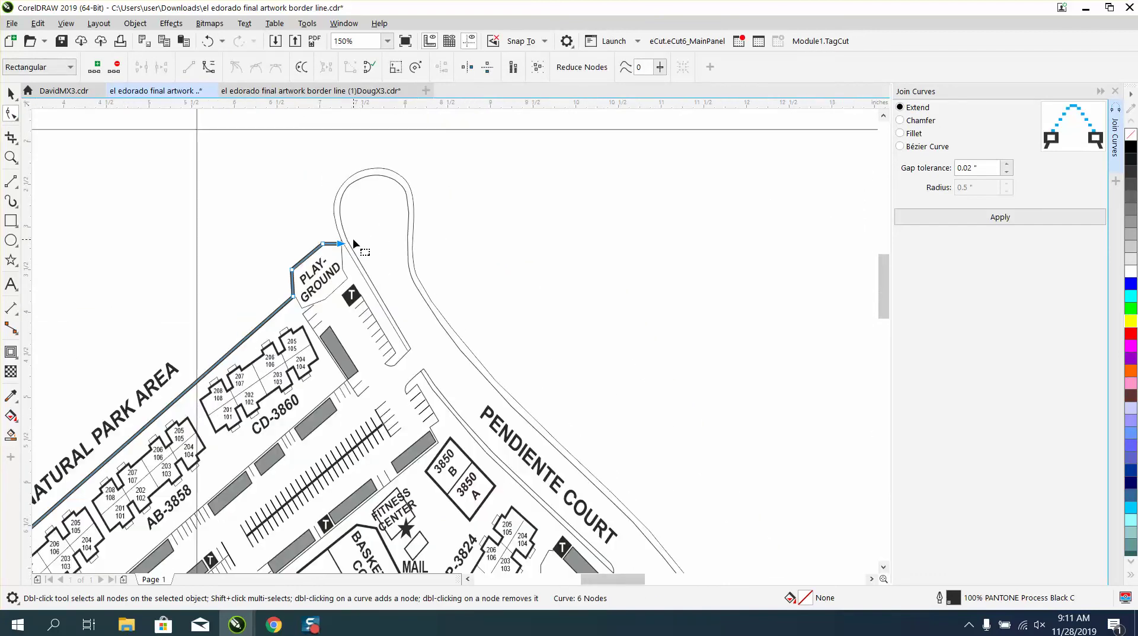
Use Smart Fill to fill the area above the map between the dividing lines and both outer side areas with black.
click(11, 434)
click(564, 304)
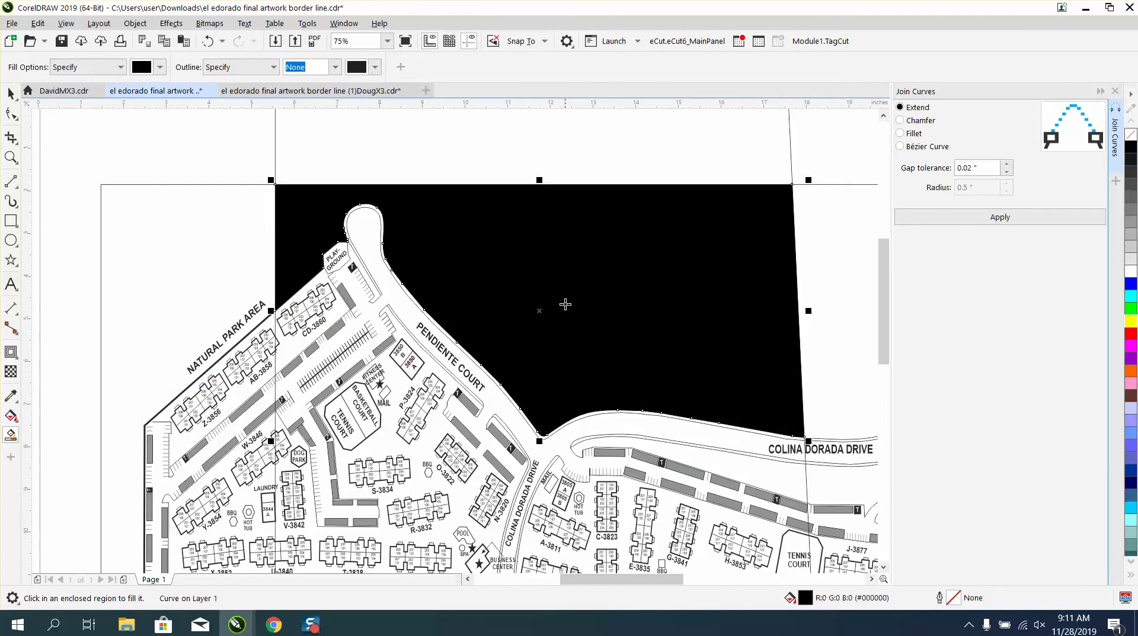
scroll(468, 277, down, 2)
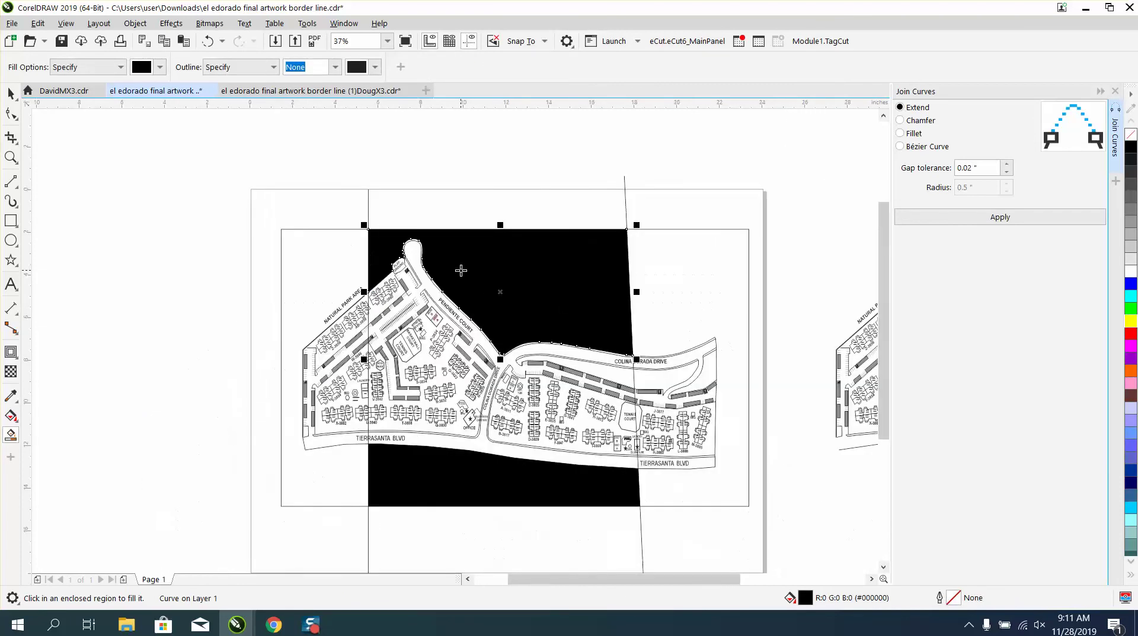
click(681, 289)
click(313, 286)
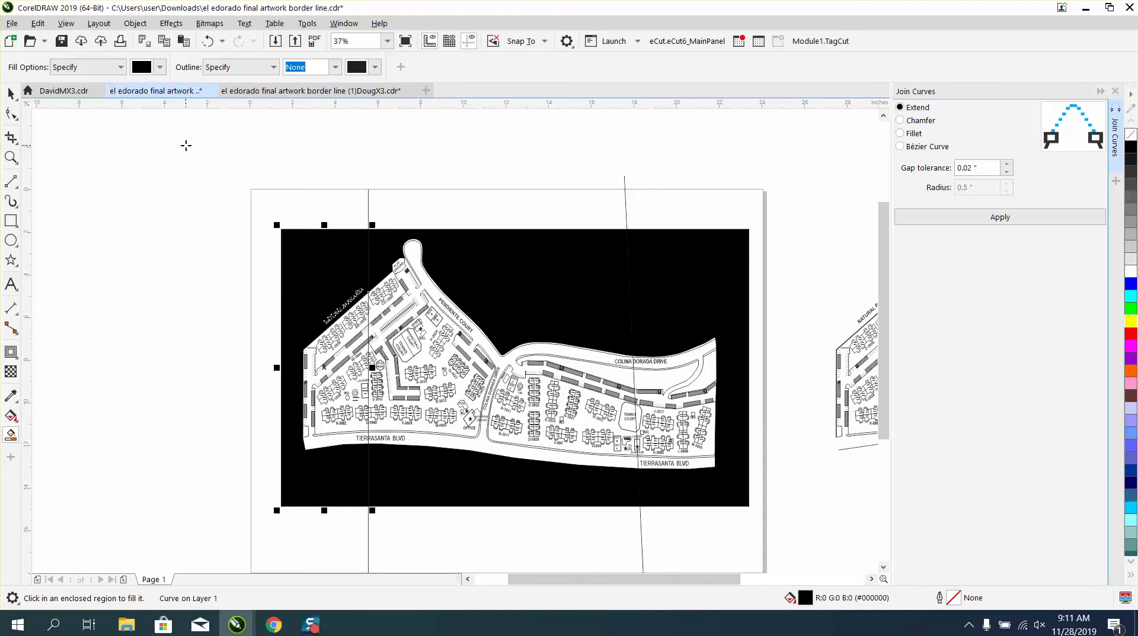
Undo the black fill west of the map and delete the fill on the map's east side.
click(210, 43)
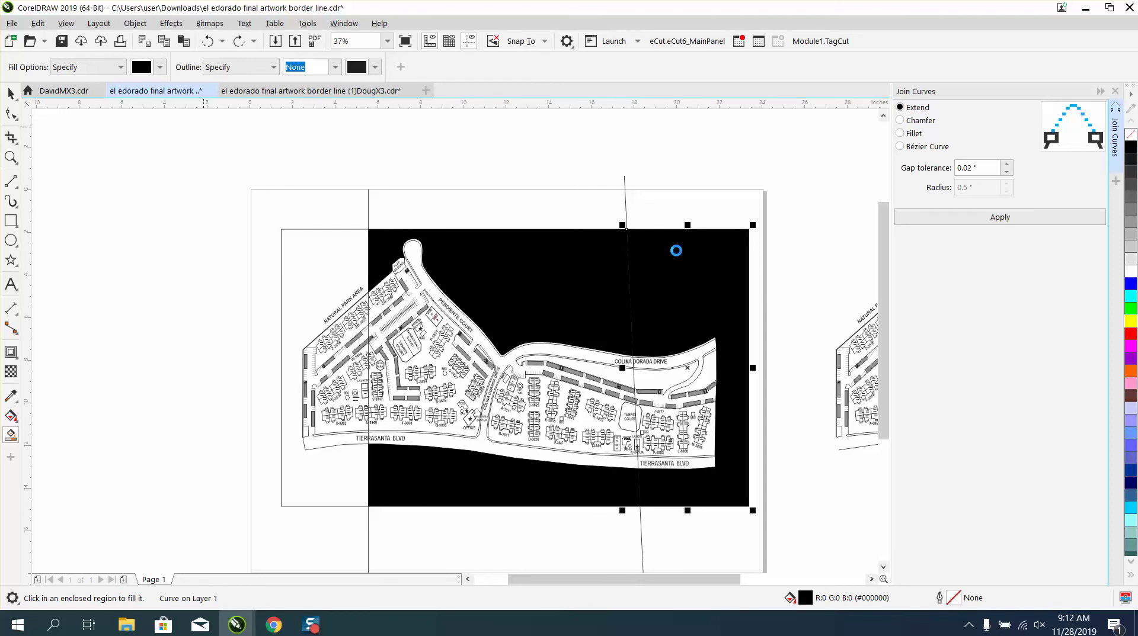
key(space)
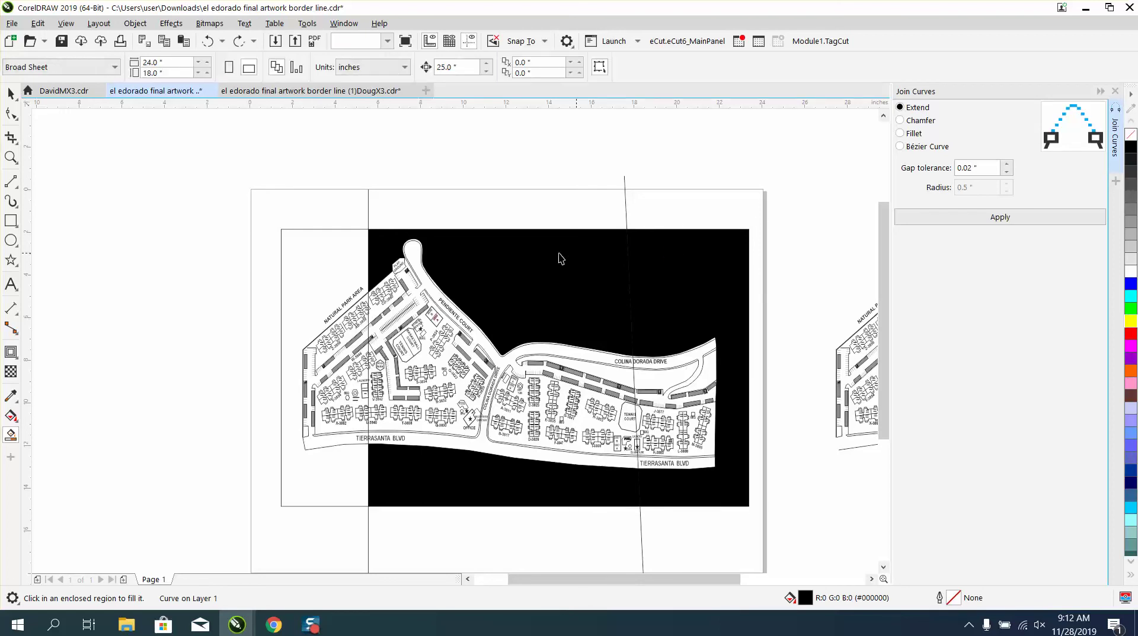
click(653, 254)
key(Delete)
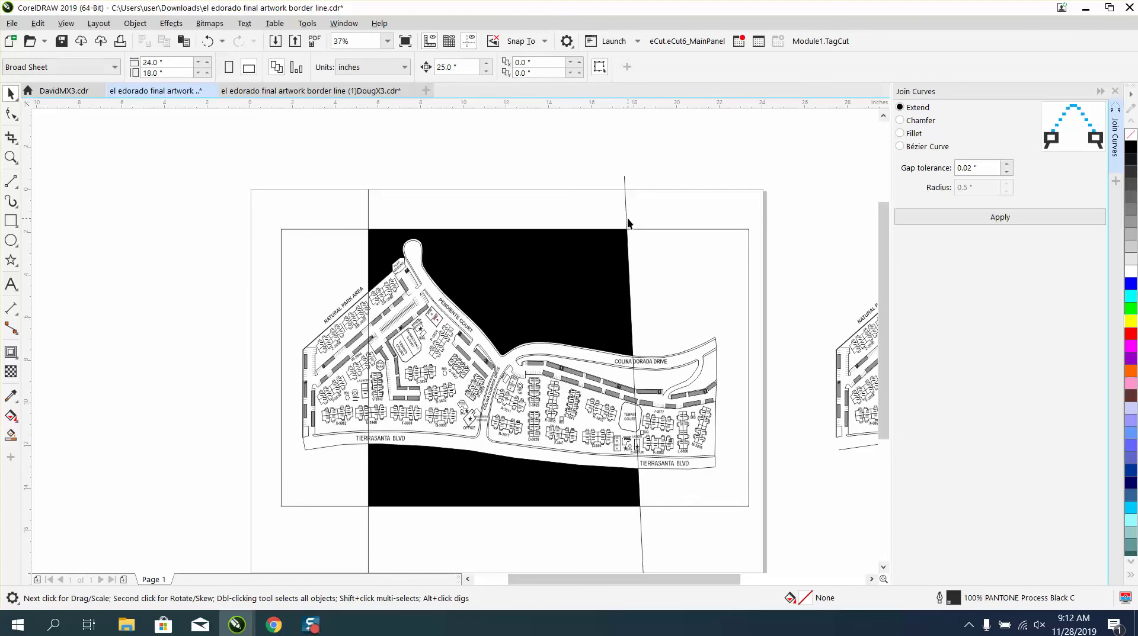
Delete the two dividing lines across the map and the black fills above and below it.
click(627, 223)
key(Delete)
click(364, 201)
key(Delete)
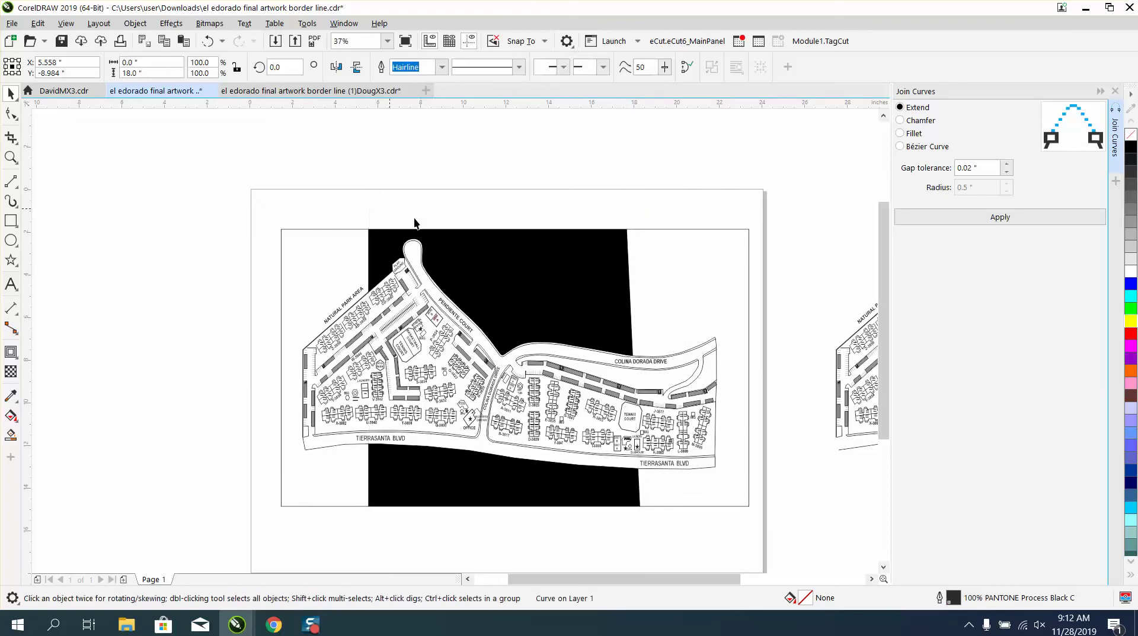
click(551, 261)
key(Delete)
click(546, 480)
key(Delete)
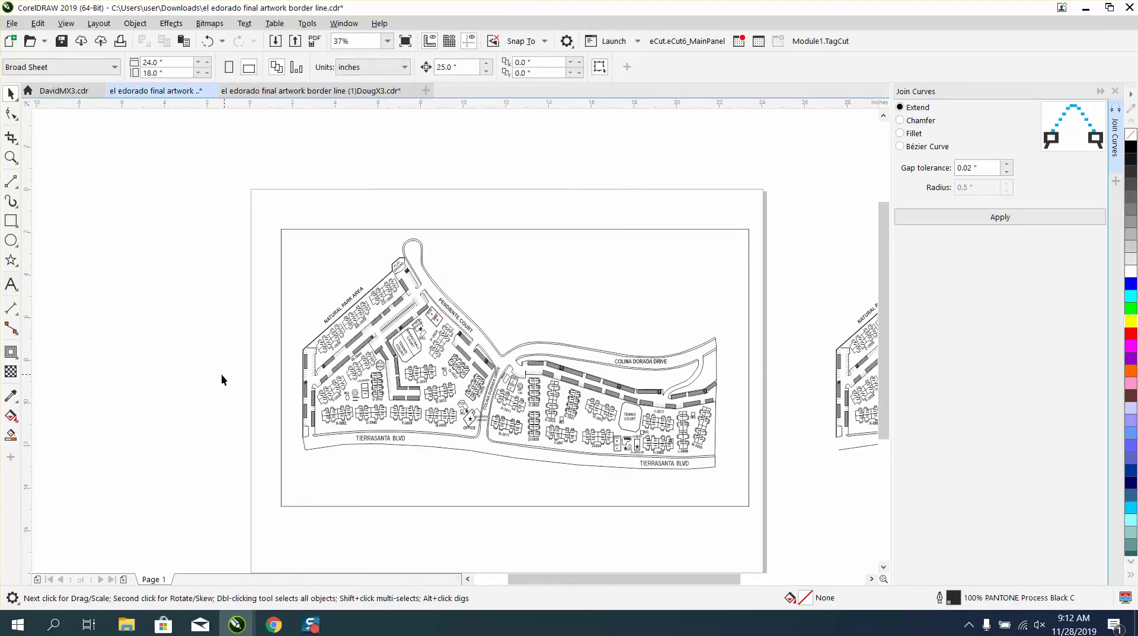
Smart Fill the whole area around the map within the rectangle with black, and move the filled shape up off the page.
click(11, 435)
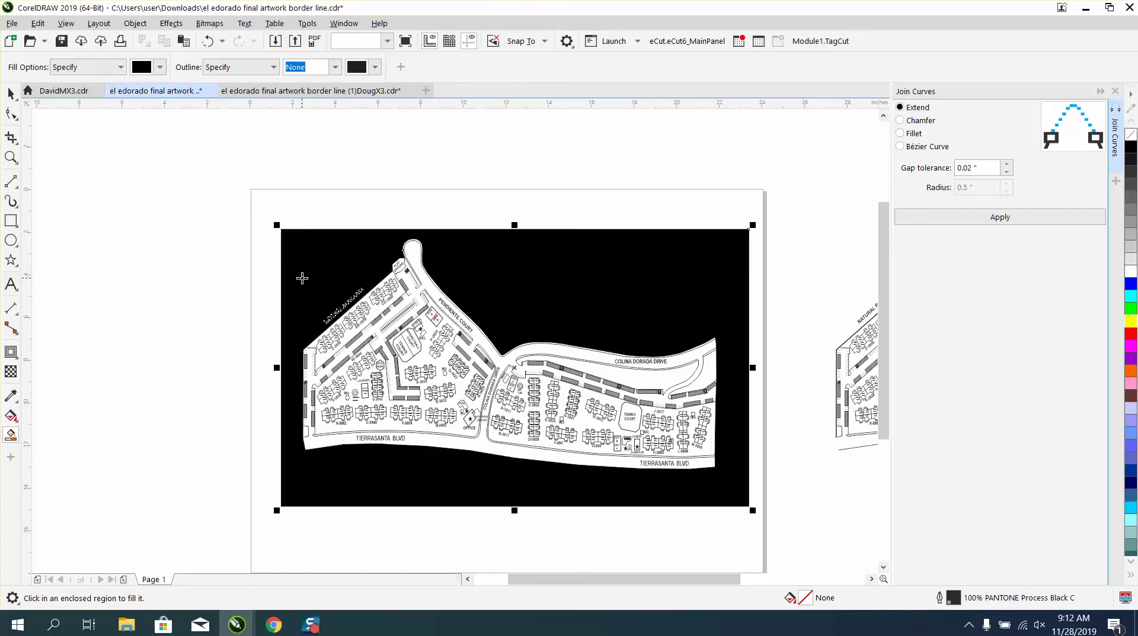
scroll(332, 281, down, 3)
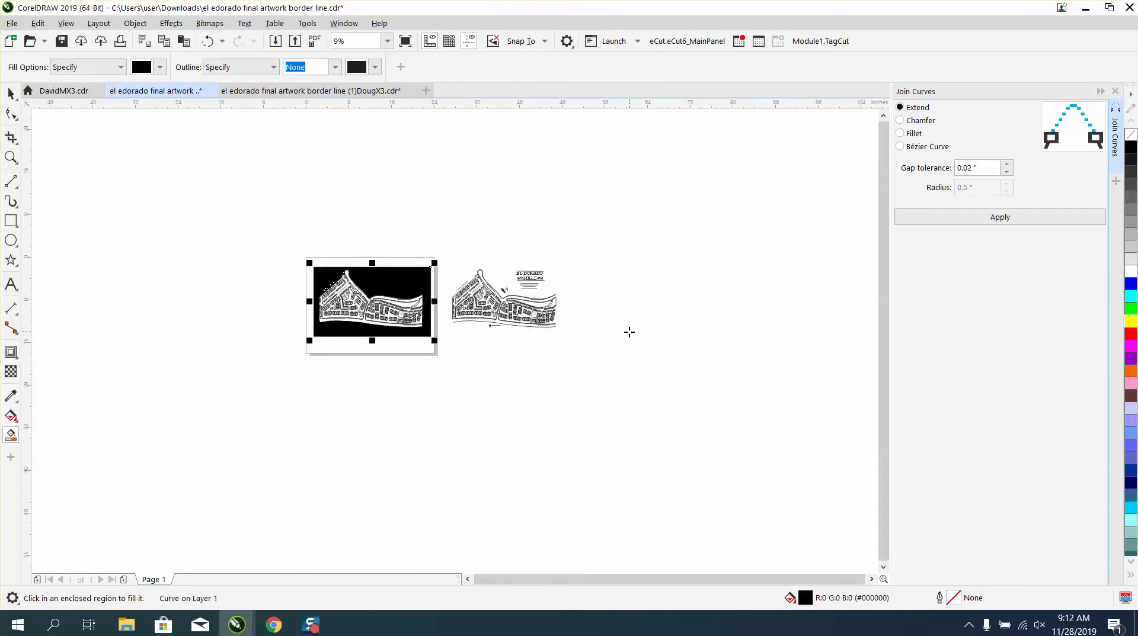
key(Up)
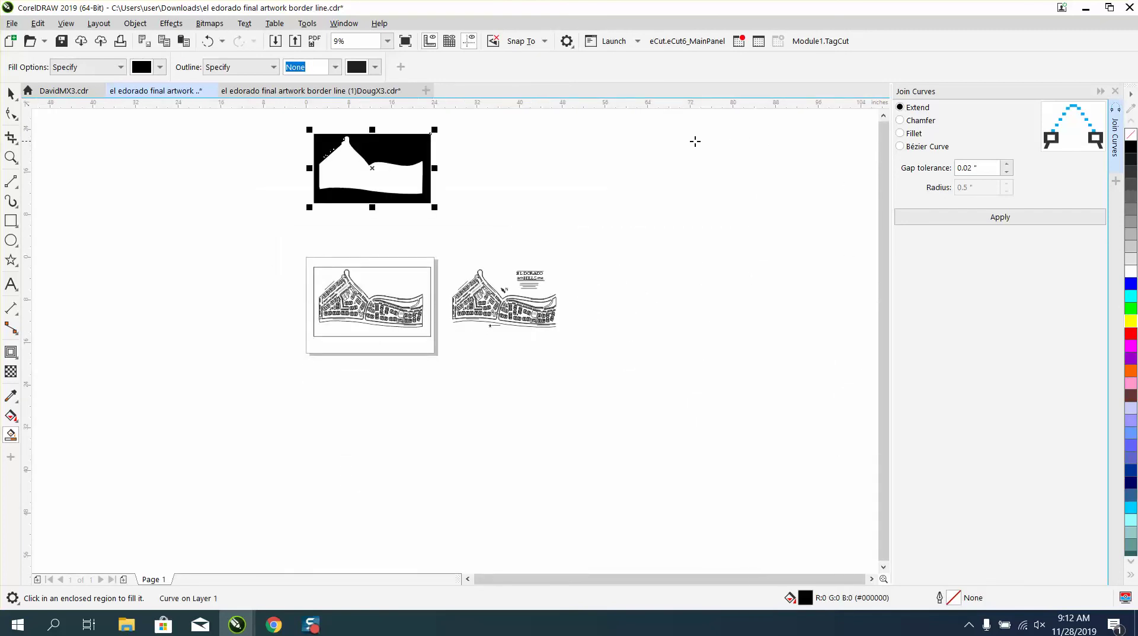
Remove the moved shape's fill, give it a red outline and break the curve apart.
click(1130, 134)
right_click(1130, 333)
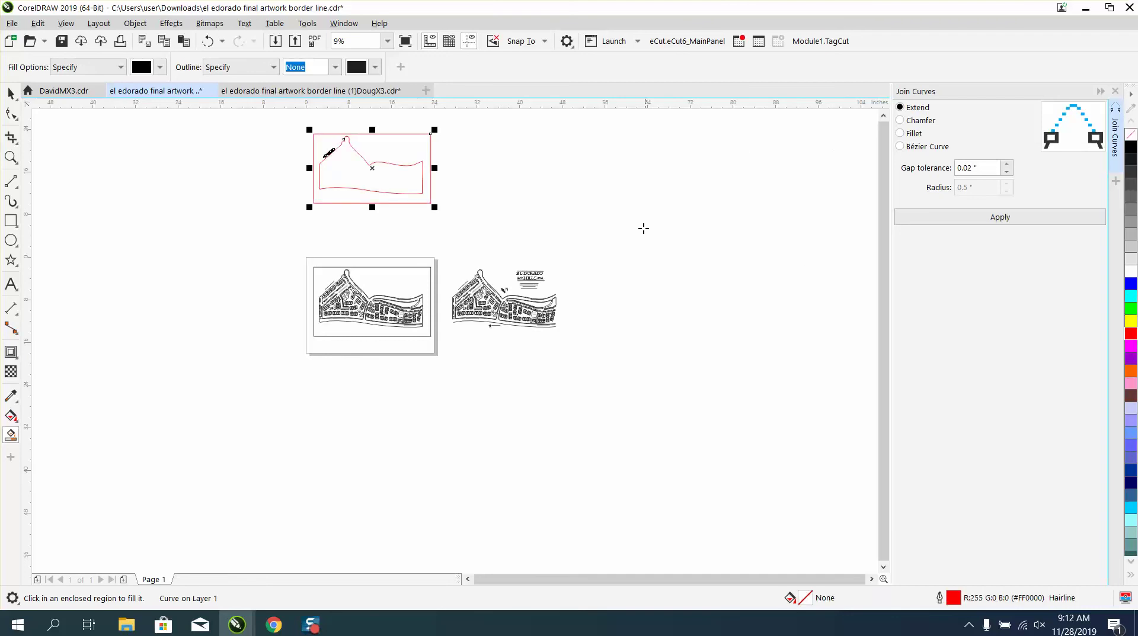
click(135, 23)
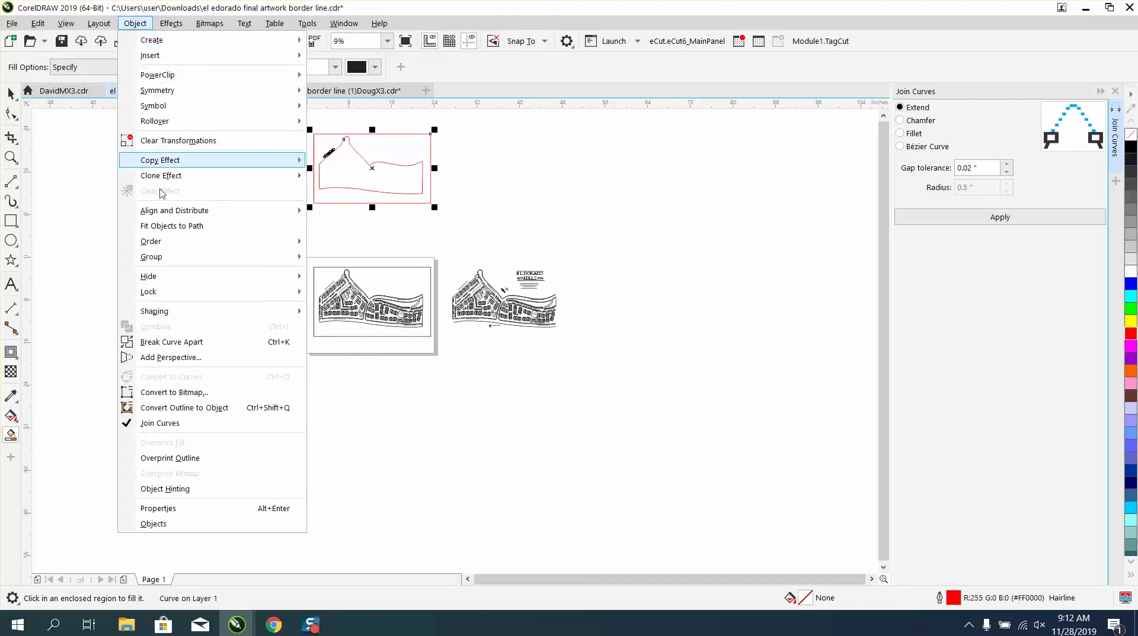
click(178, 342)
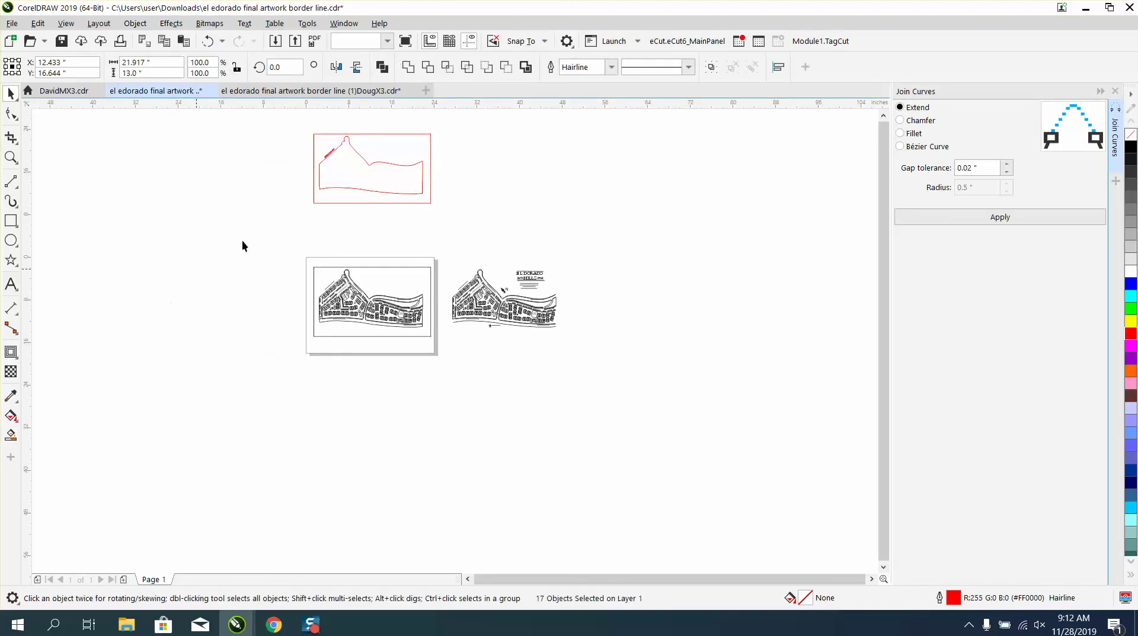
Nudge the red map border curve right, out of the red rectangle.
click(364, 162)
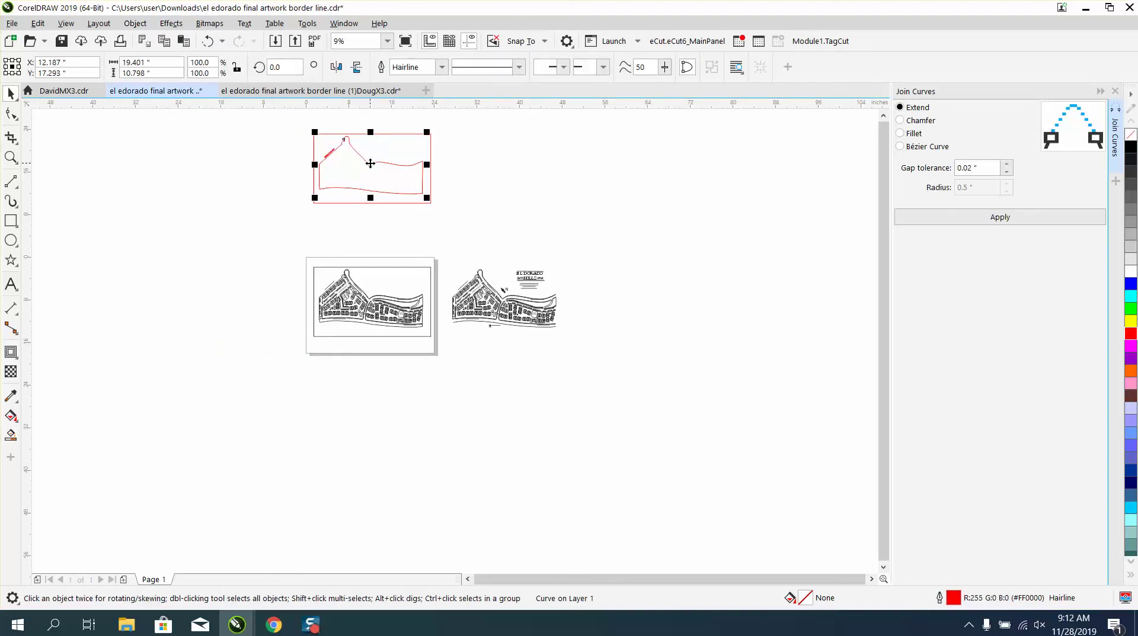
key(Right)
click(595, 181)
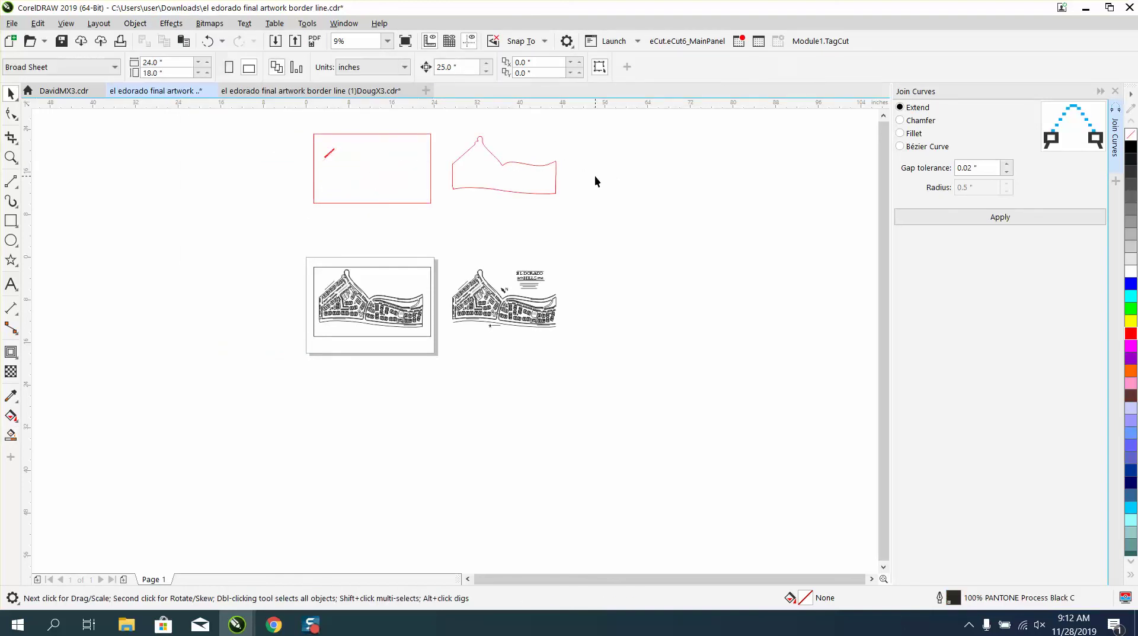
Delete the leftover red lettering shapes and the red rectangle around them.
drag(420, 207, 433, 211)
key(Delete)
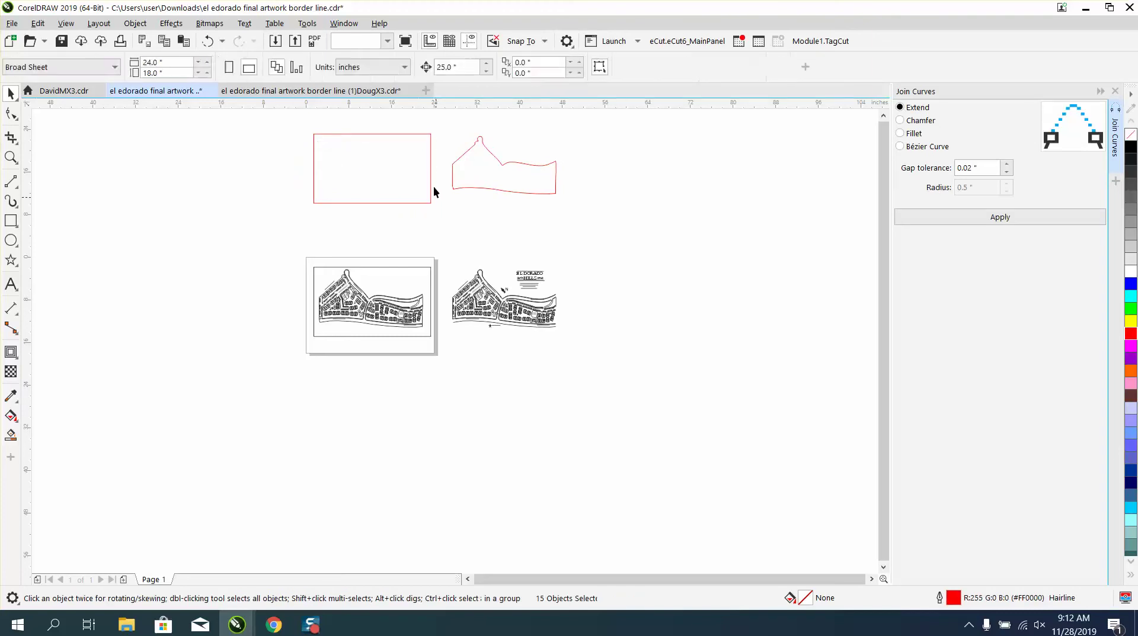
click(431, 177)
key(Delete)
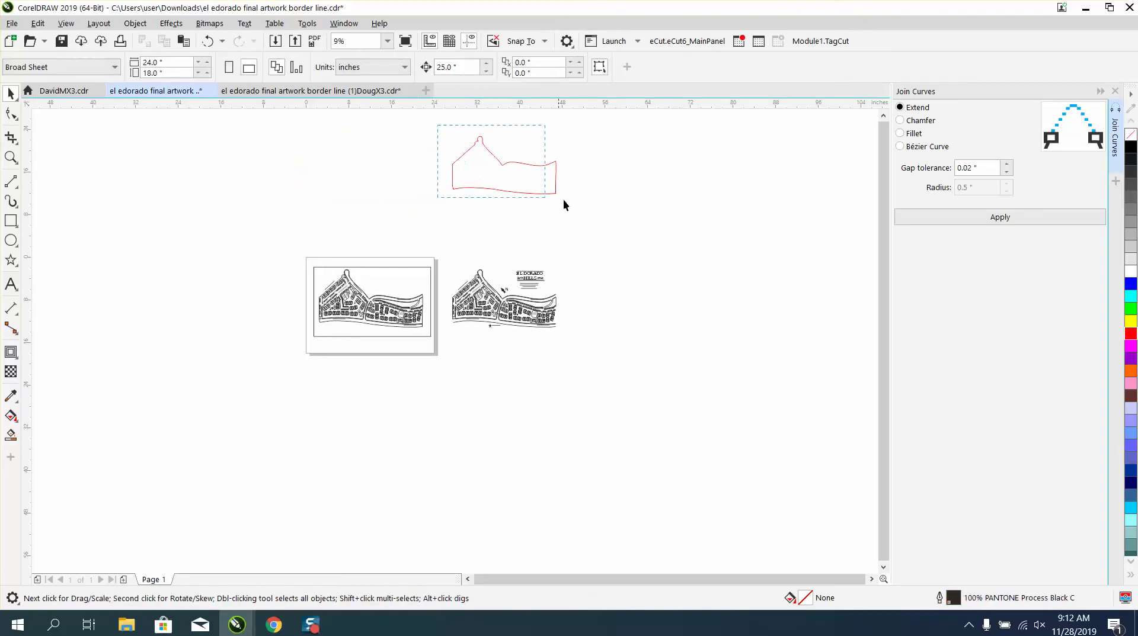
Add a one-step outside contour to the red map border with an offset of about 1.17 inches.
drag(563, 205, 564, 206)
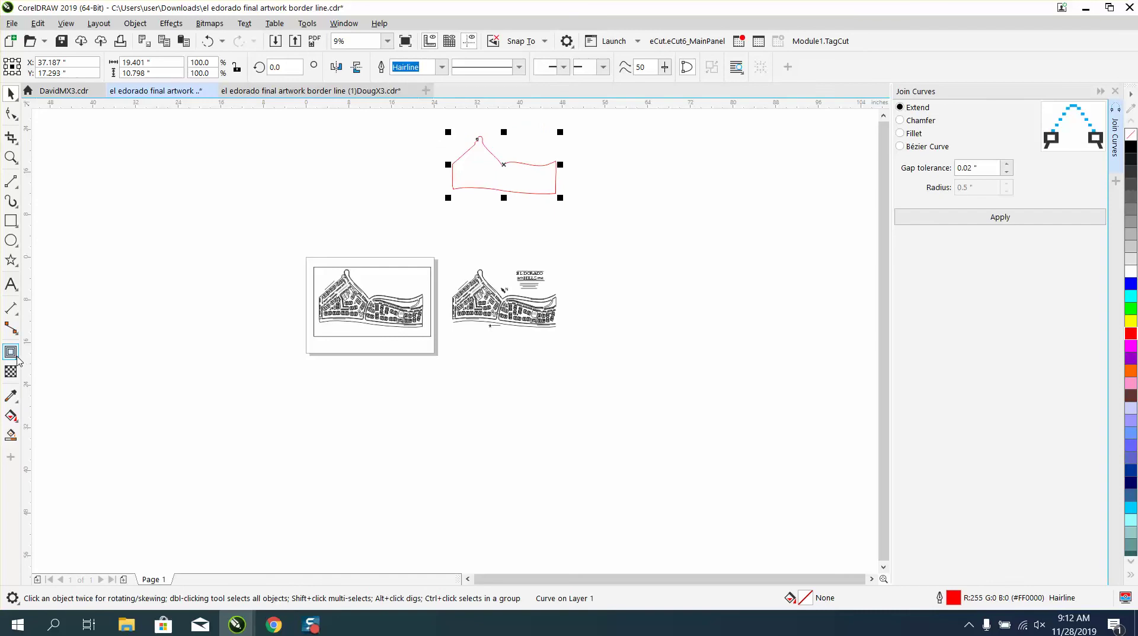
click(10, 352)
click(55, 366)
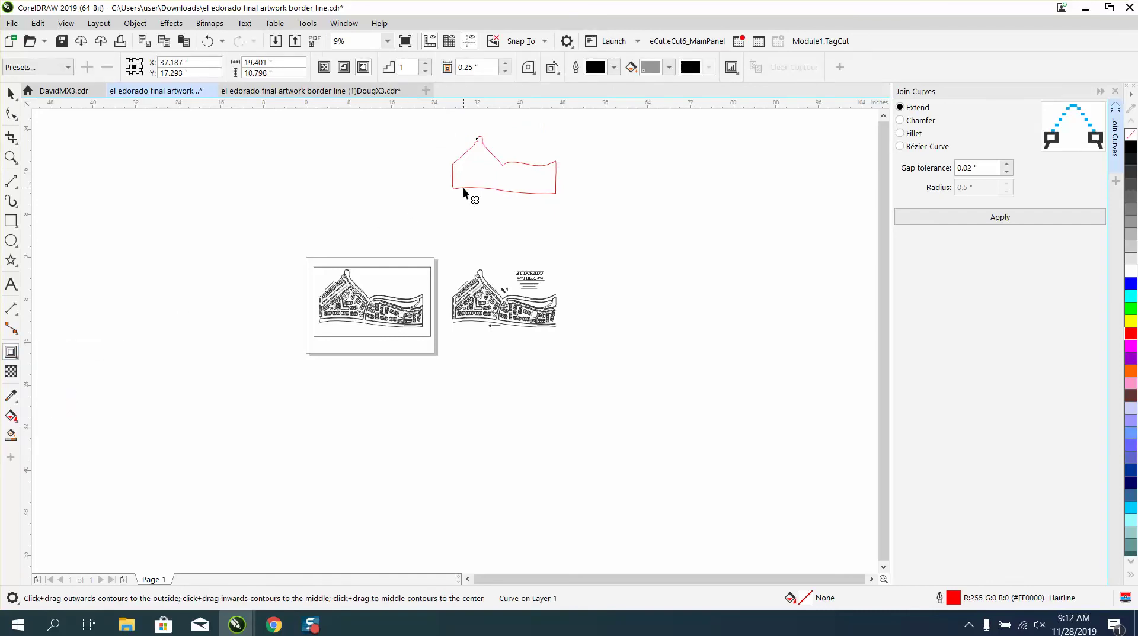
drag(464, 186, 466, 191)
click(365, 69)
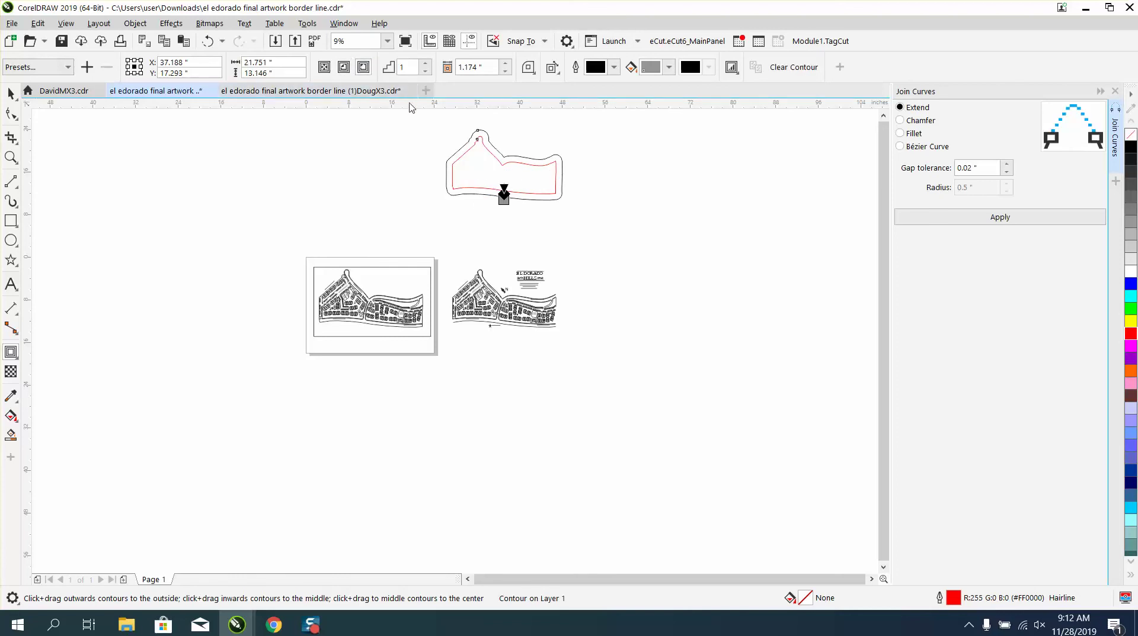
Break the contour apart from the red map border.
click(10, 93)
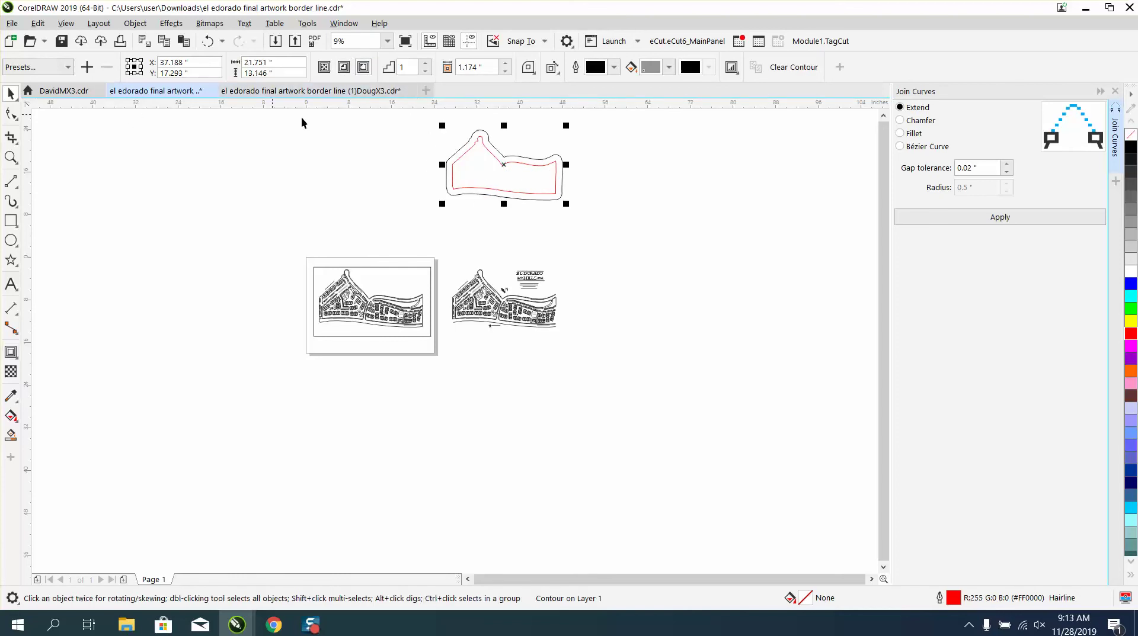
click(135, 23)
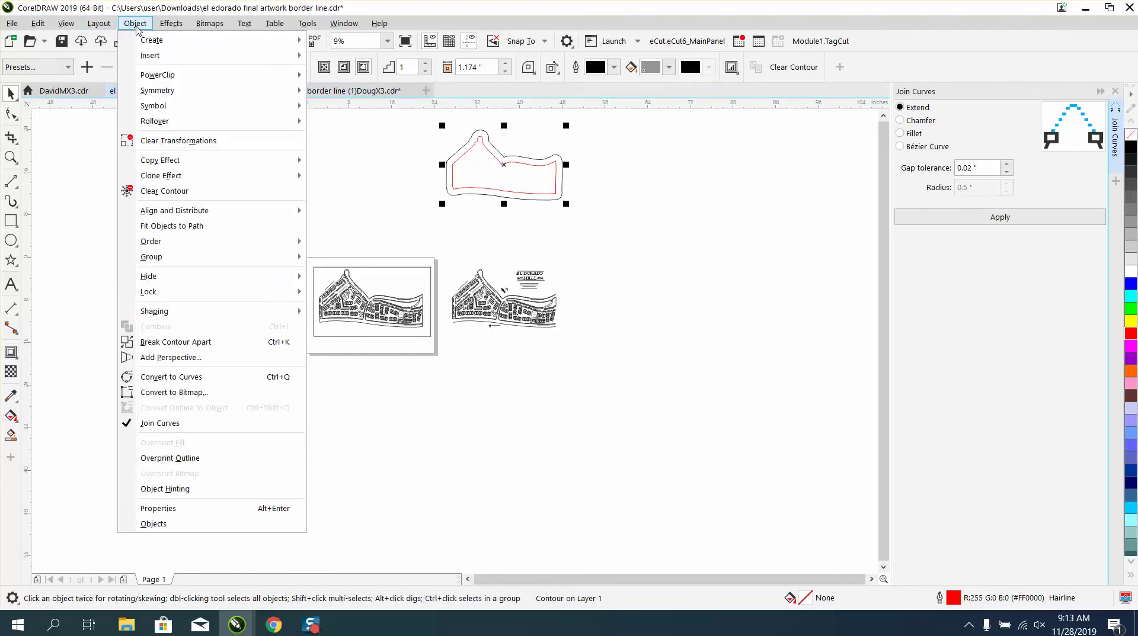
click(173, 342)
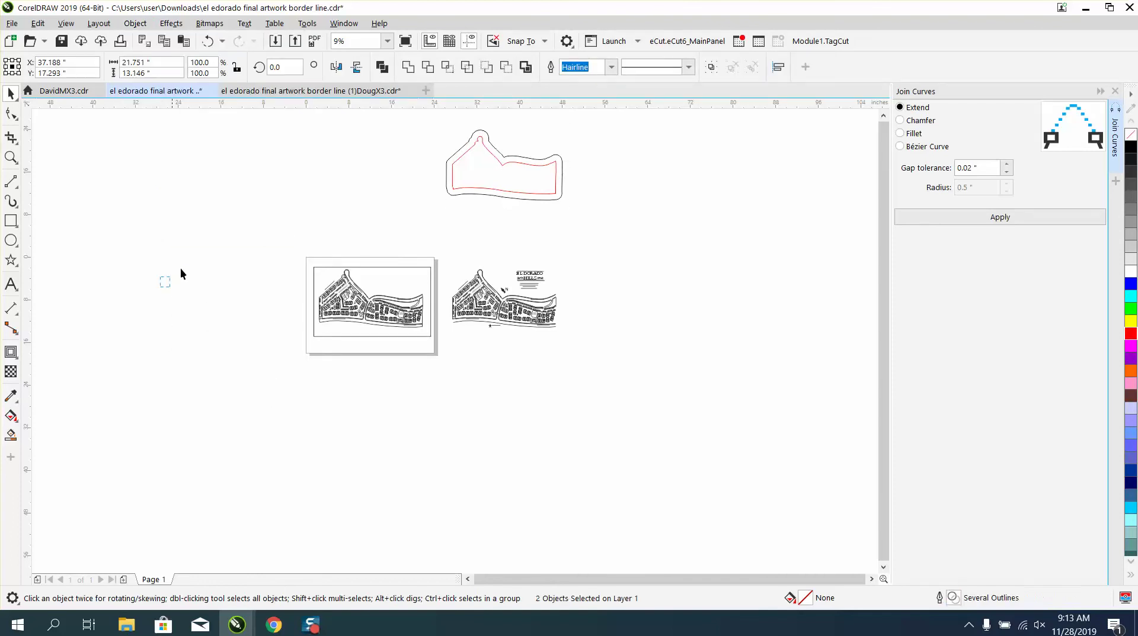
Move the separated outside contour 25 inches straight down so it surrounds the map artwork beside the page.
click(453, 206)
click(474, 194)
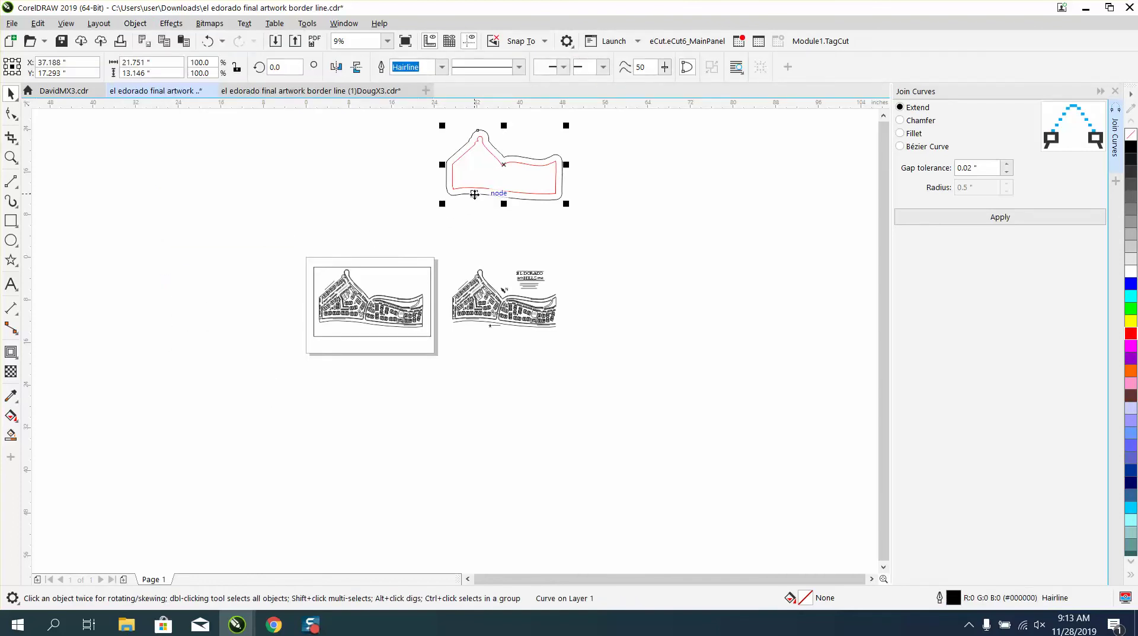
drag(474, 193, 474, 327)
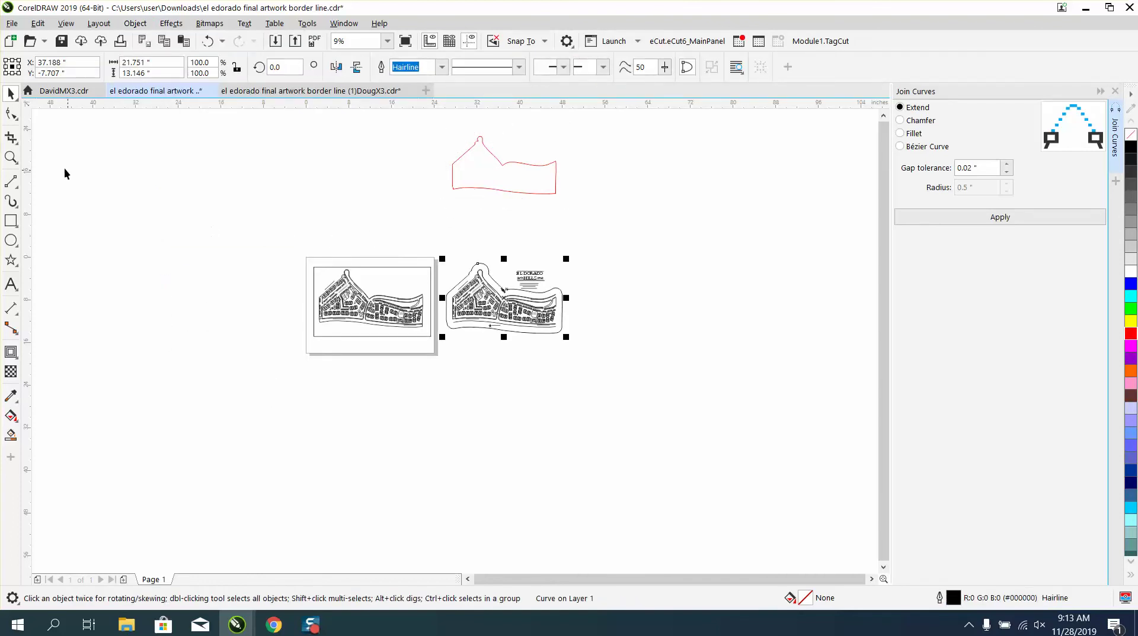
Move the N and its north arrow off the contour line into the clear area between the contour and the El Dorado Hills title.
click(10, 157)
drag(441, 262, 632, 358)
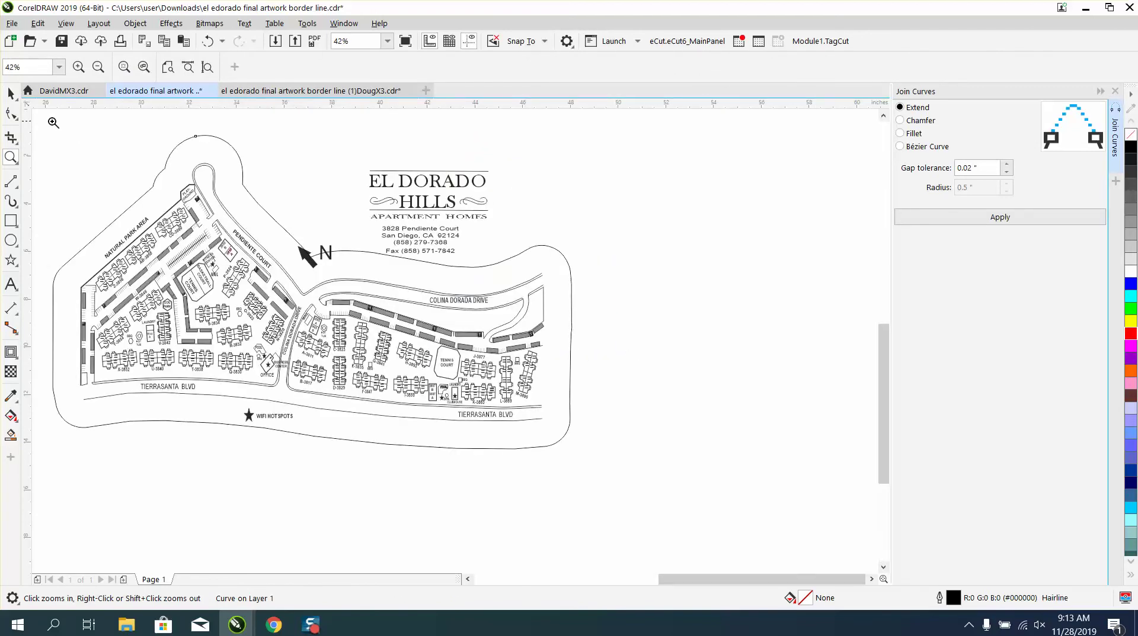
click(12, 94)
click(239, 111)
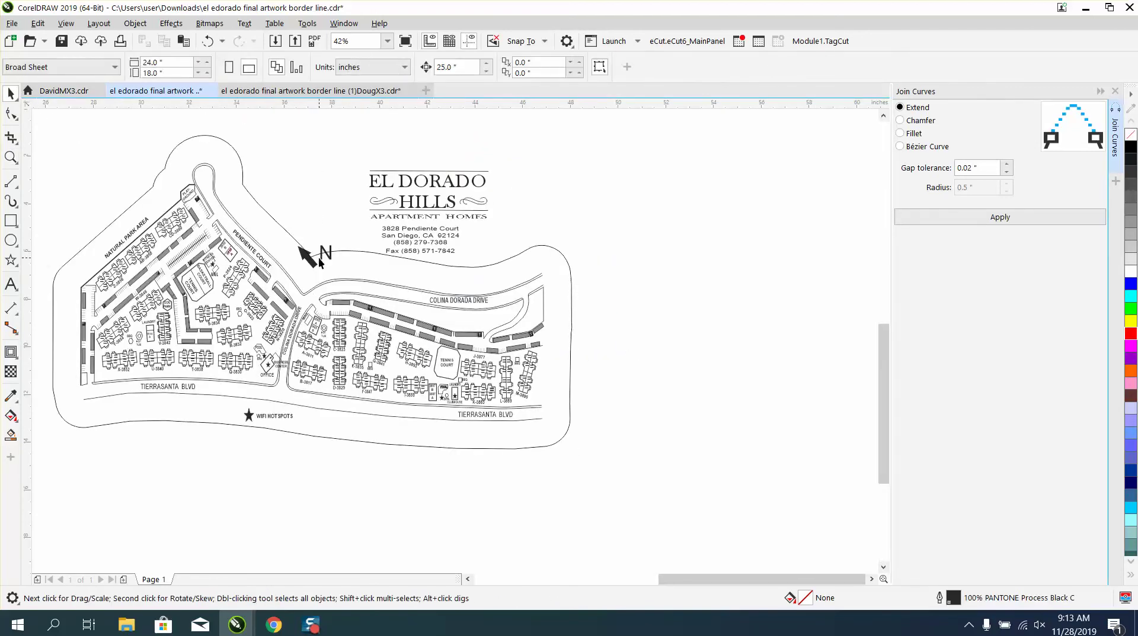
drag(311, 259, 294, 208)
click(295, 214)
click(204, 42)
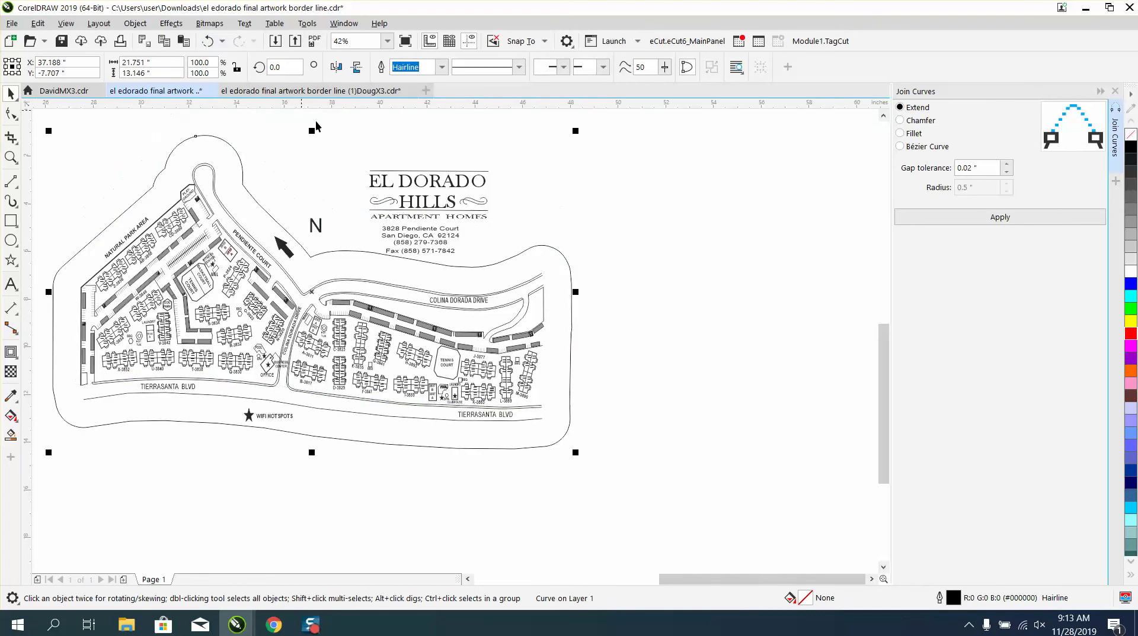
click(292, 200)
drag(285, 249, 304, 211)
click(616, 213)
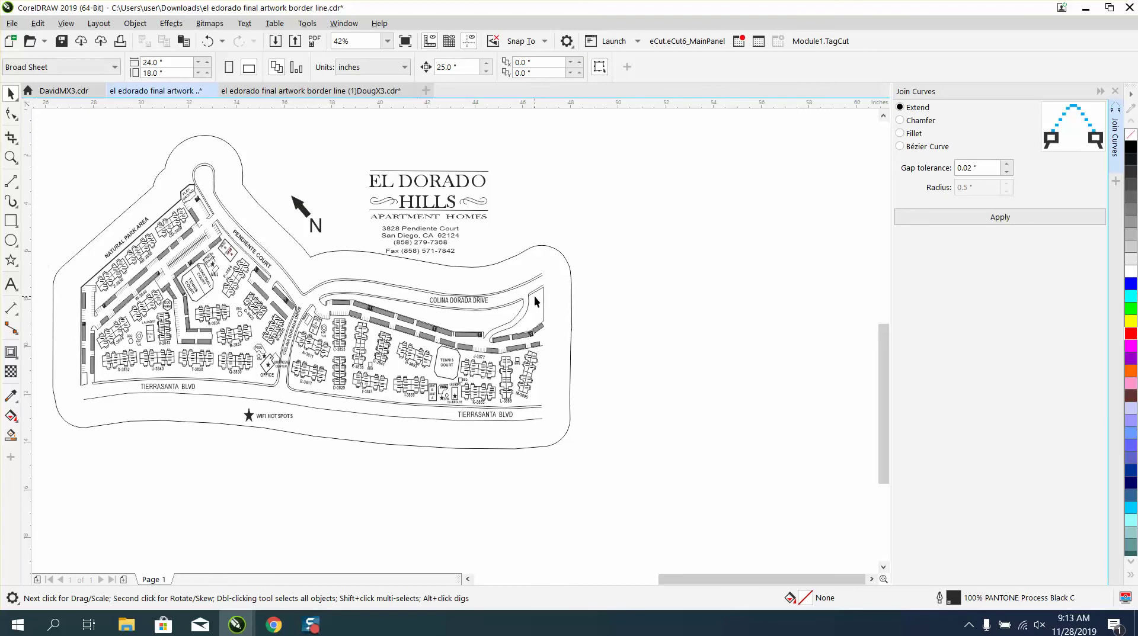
Delete the original framed map on the page and the red map border curve above the contoured copy.
scroll(558, 306, down, 4)
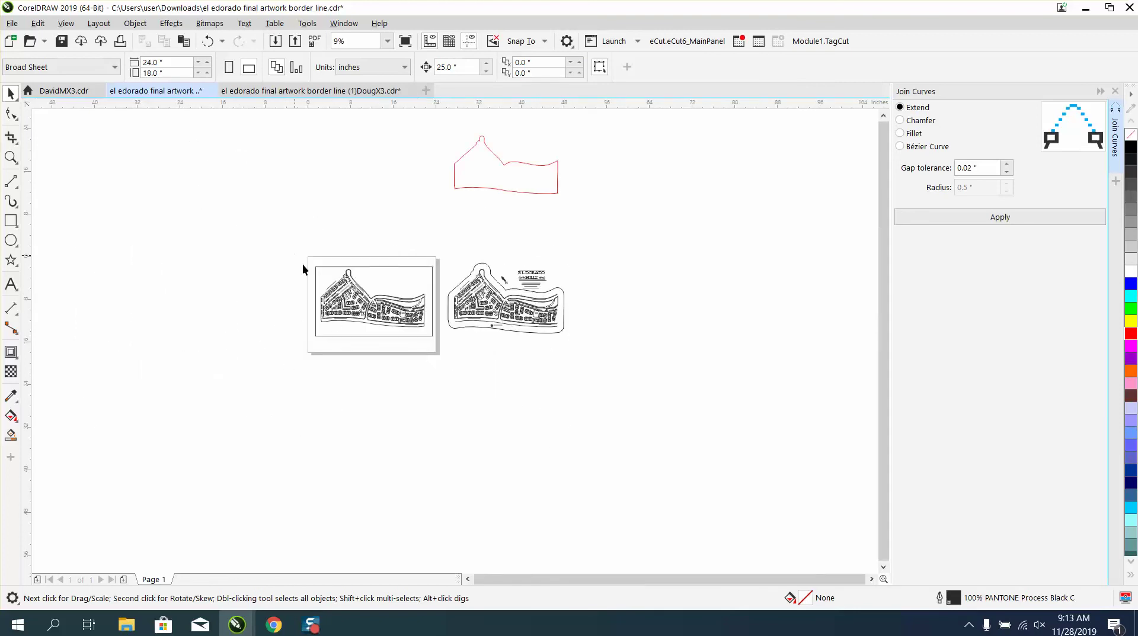
drag(450, 354, 450, 354)
key(Delete)
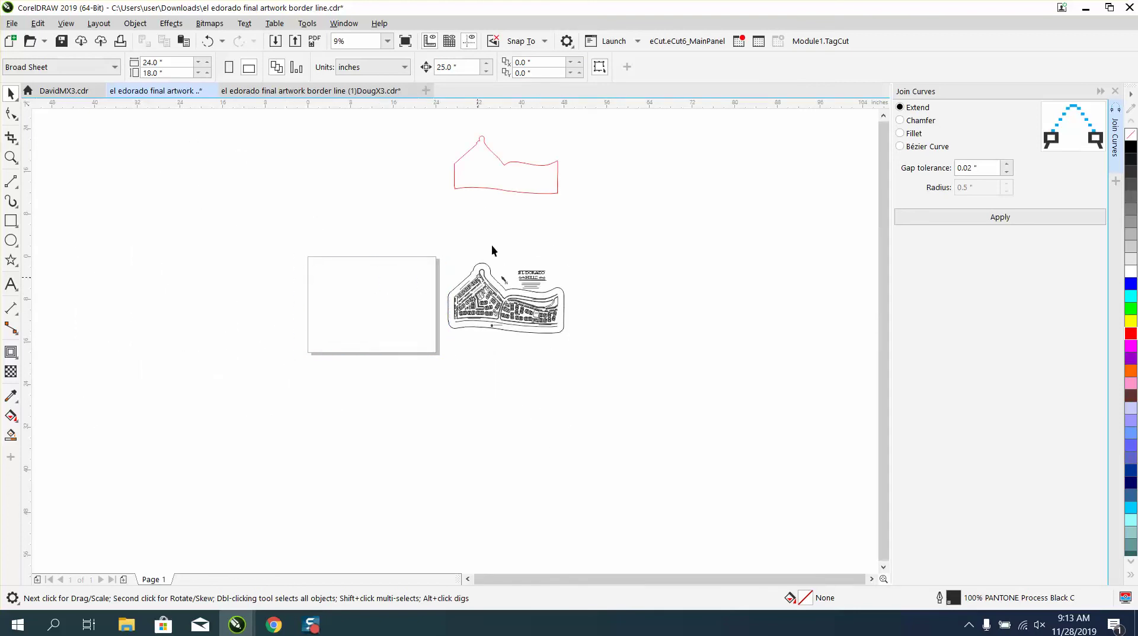
click(510, 191)
key(Delete)
Move the whole contoured map with its title and north arrow onto the page, centred at about X 12, Y -7.4 inches.
drag(611, 358, 611, 359)
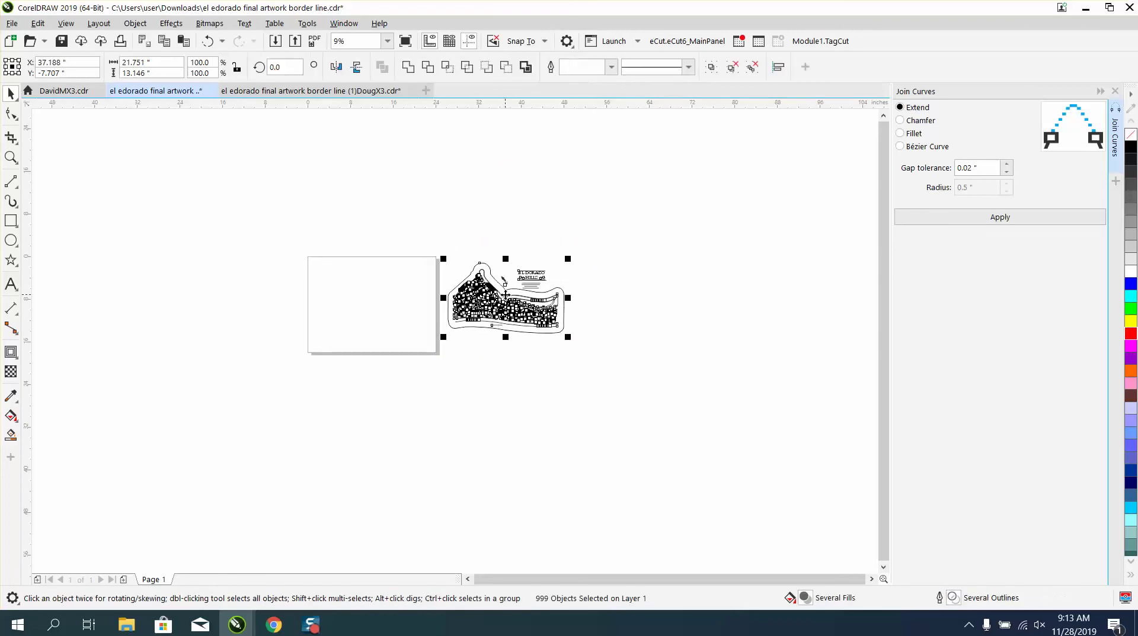
drag(507, 299, 373, 300)
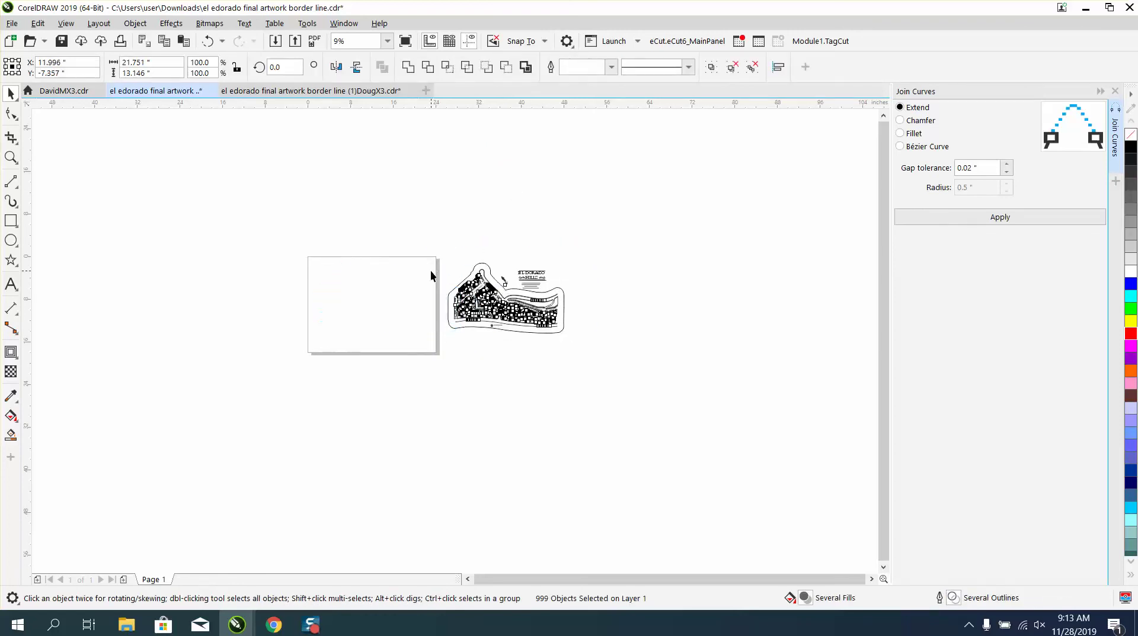